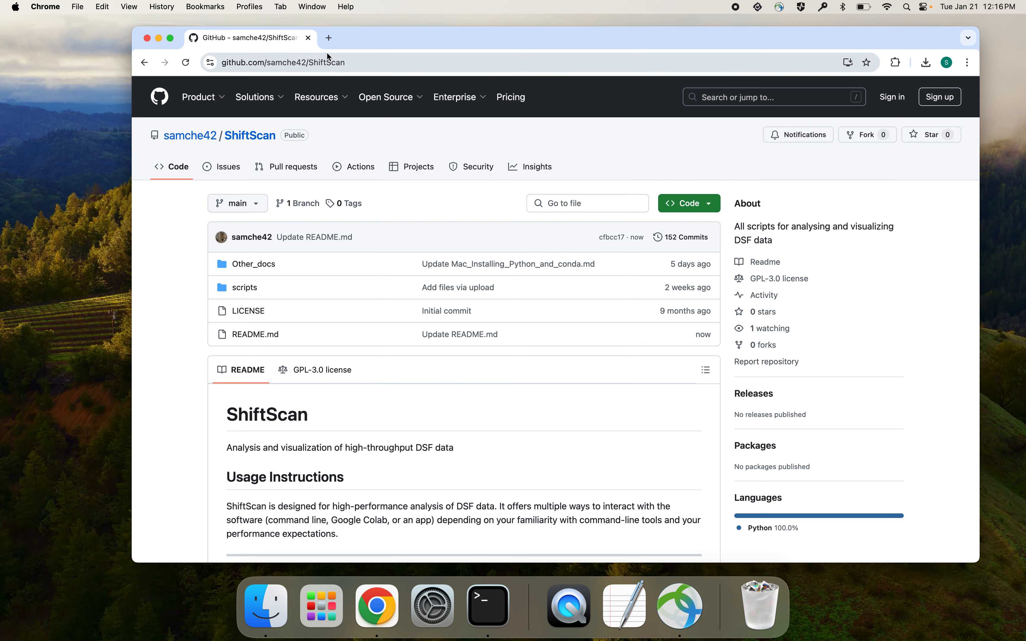
- Open the Google Drive folder linked in the README's ShiftScan app option section
{"action": "scroll", "coordinate": [376, 478], "scroll_direction": "down", "scroll_amount": 1}
{"action": "scroll", "coordinate": [376, 477], "scroll_direction": "down", "scroll_amount": 15}
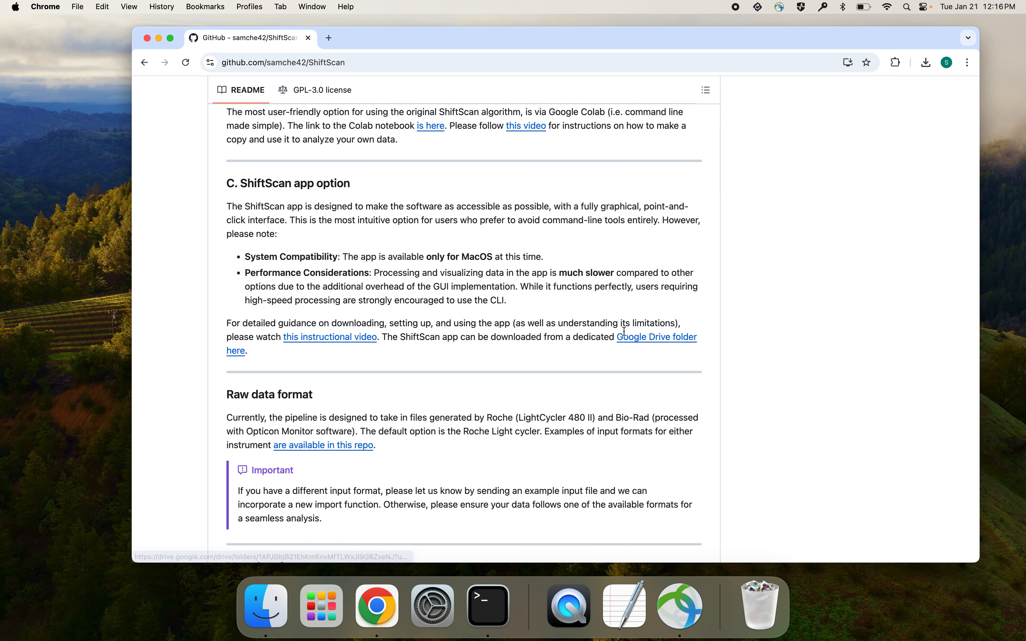
{"action": "left_click", "coordinate": [677, 338]}
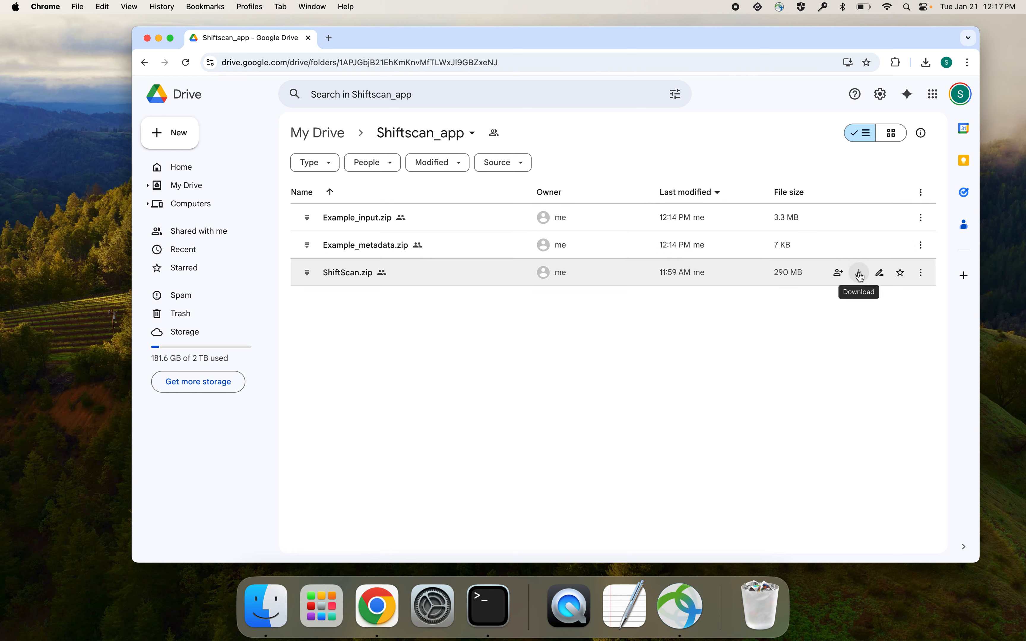
- Download ShiftScan.zip from the Shiftscan_app folder, accepting the download without a virus scan
{"action": "left_click", "coordinate": [862, 276]}
{"action": "left_click", "coordinate": [862, 253]}
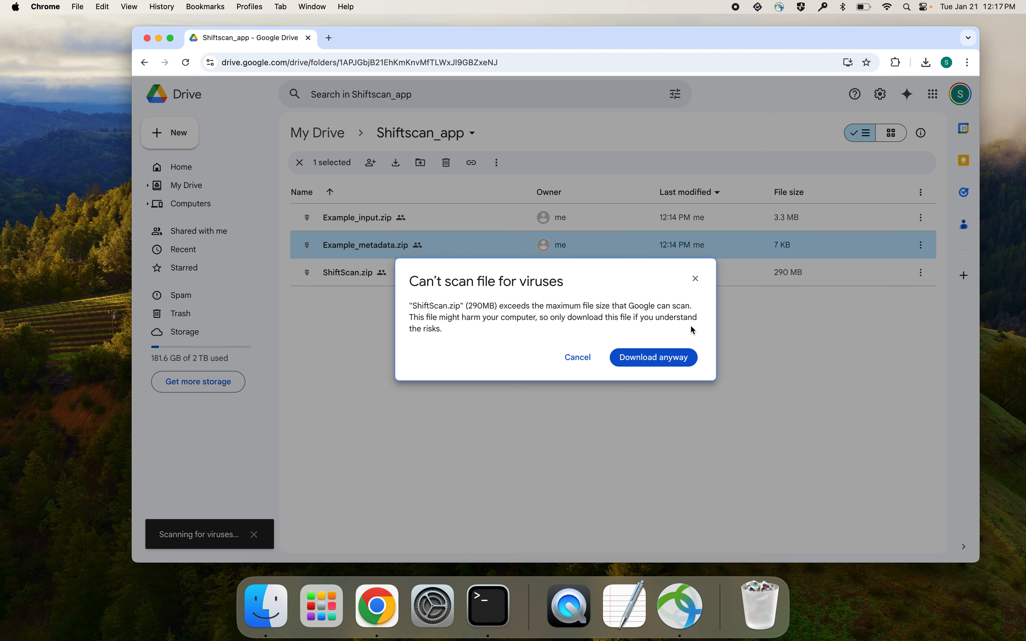
{"action": "left_click", "coordinate": [661, 358]}
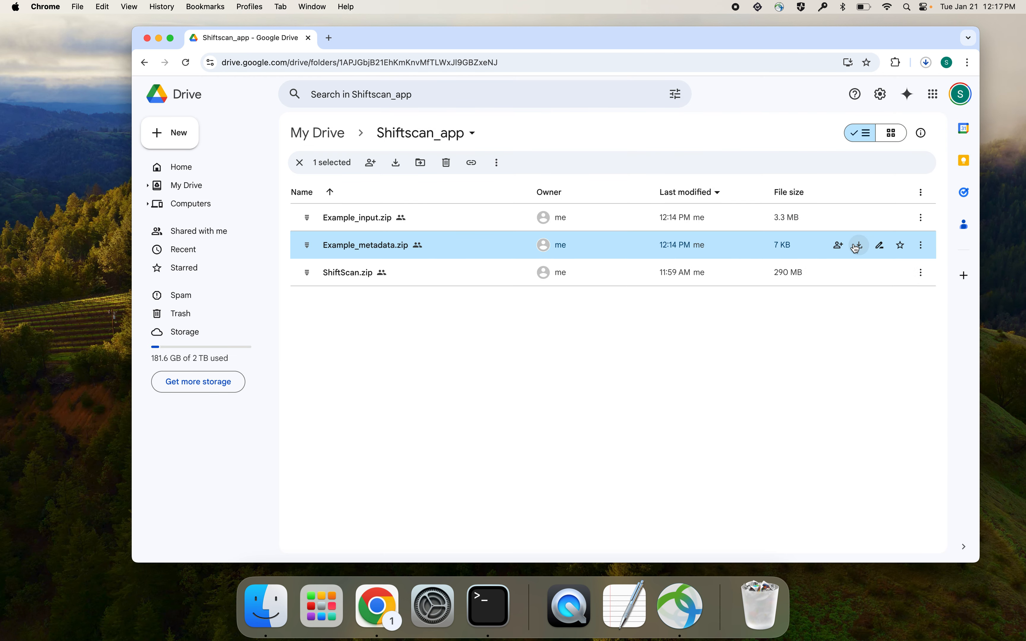
- Download Example_metadata.zip and Example_input.zip, allowing multiple file downloads for the site, and check the recent downloads
{"action": "left_click", "coordinate": [862, 236]}
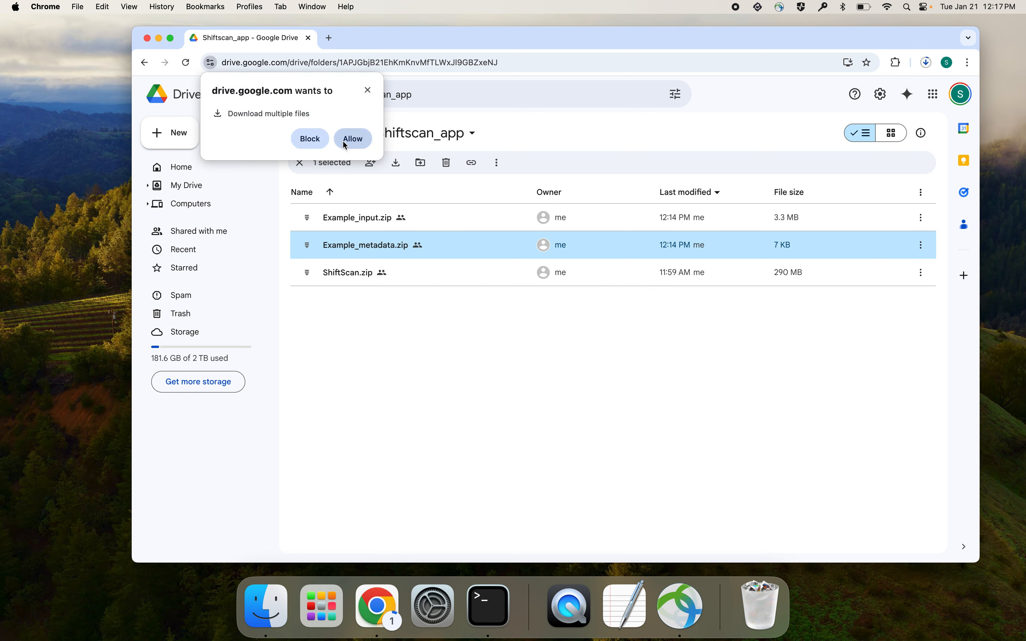
{"action": "left_click", "coordinate": [354, 146]}
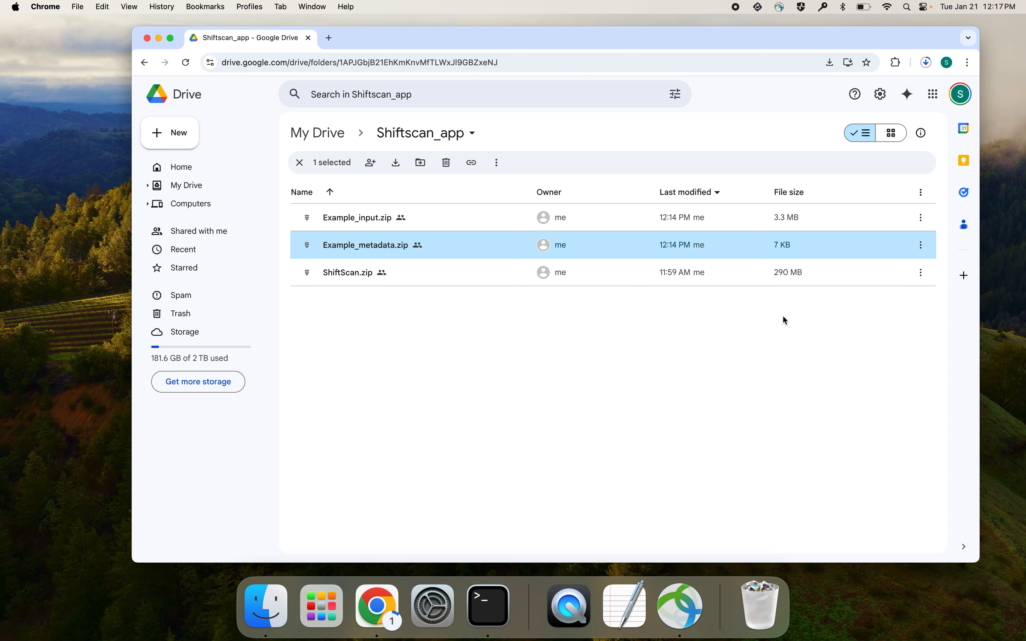
{"action": "left_click", "coordinate": [860, 219]}
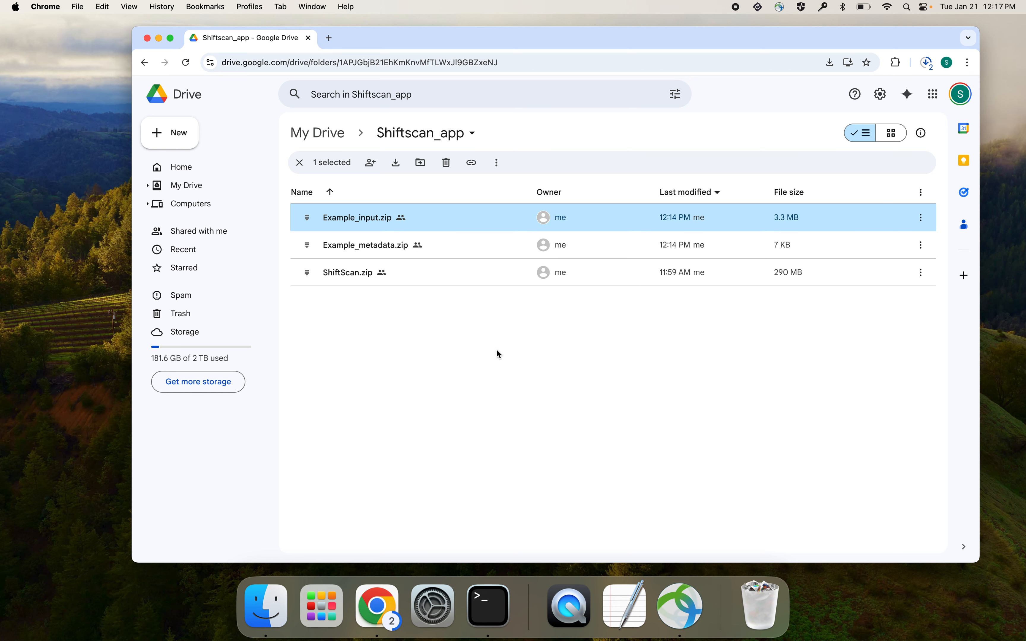
{"action": "left_click", "coordinate": [927, 64]}
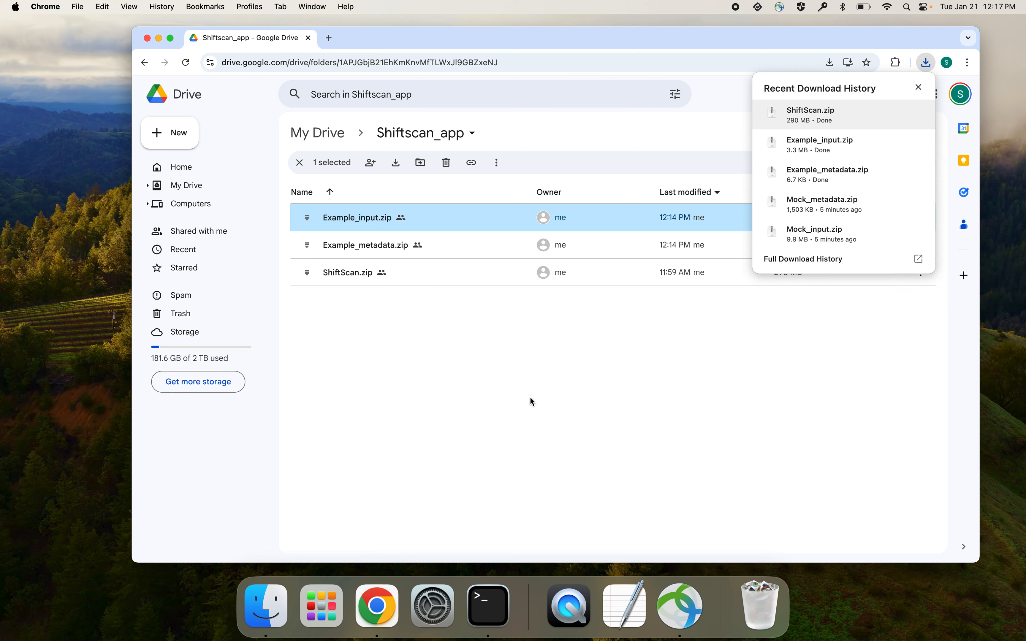
- Close the browser window and open the Downloads folder in Finder
{"action": "left_click", "coordinate": [147, 38]}
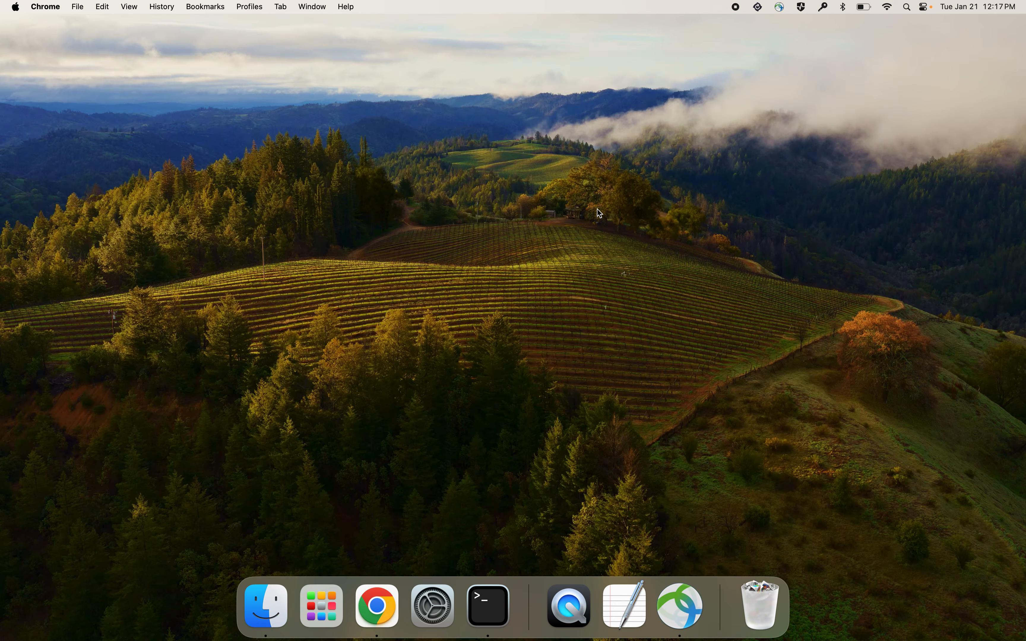
{"action": "left_click", "coordinate": [266, 602]}
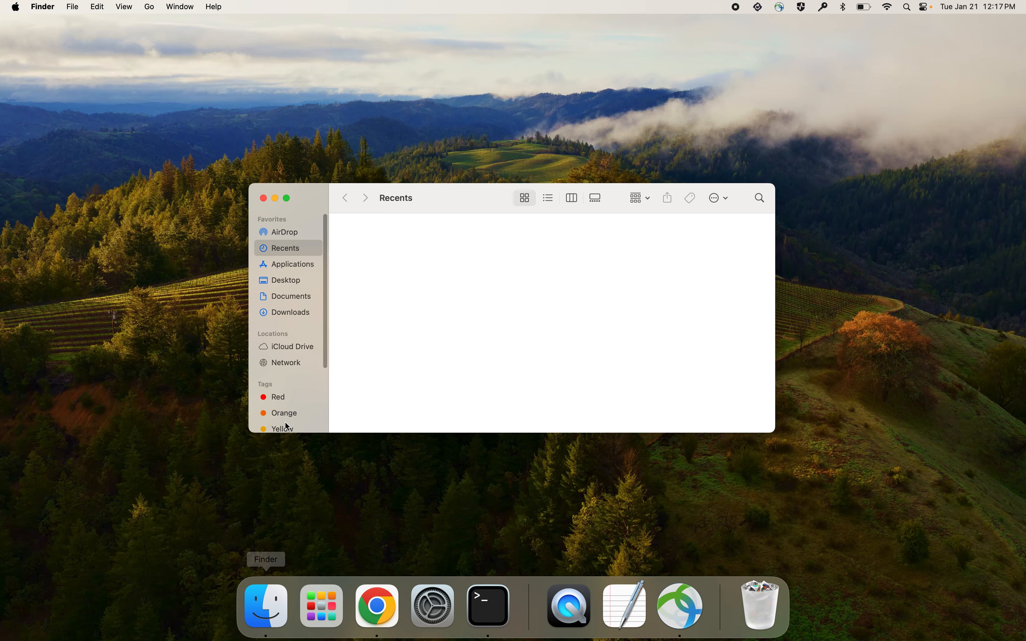
{"action": "left_click", "coordinate": [292, 311]}
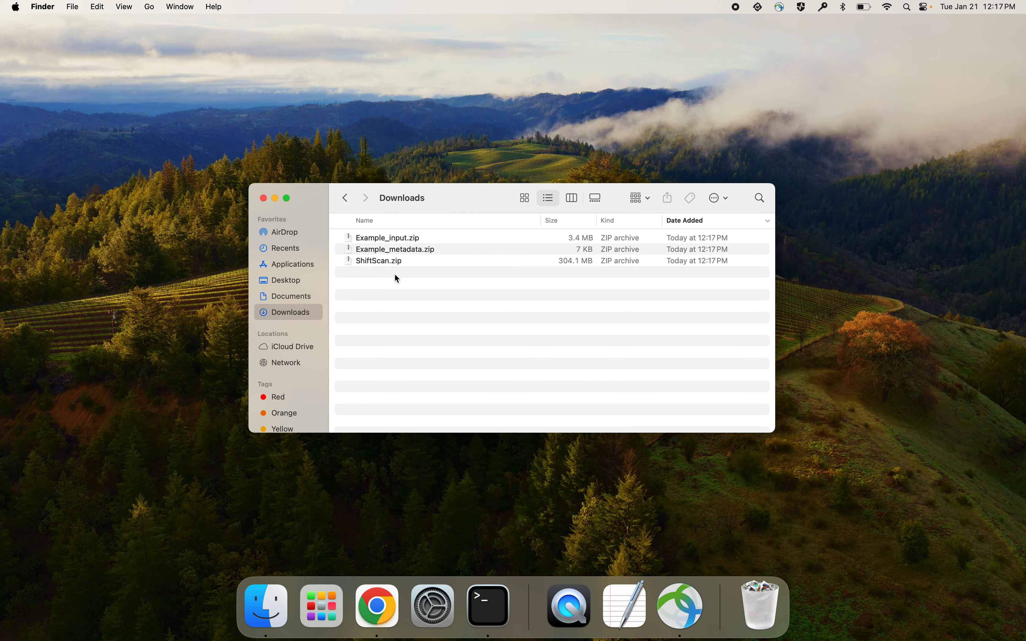
- Extract Example_input.zip and Example_metadata.zip in Downloads, and move both archives to the Trash
{"action": "double_click", "coordinate": [399, 241]}
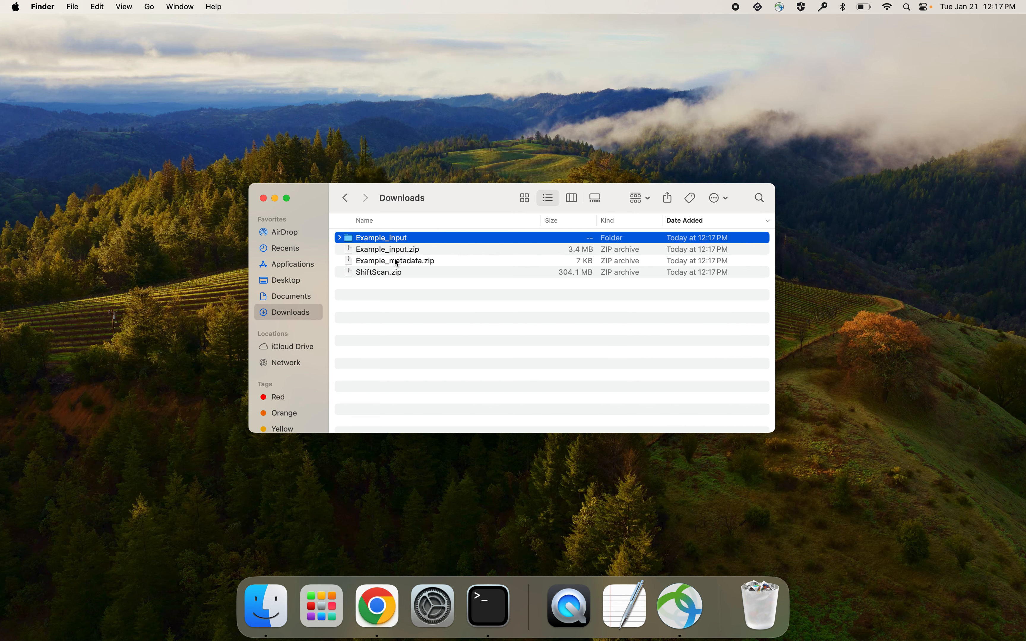
{"action": "double_click", "coordinate": [393, 261]}
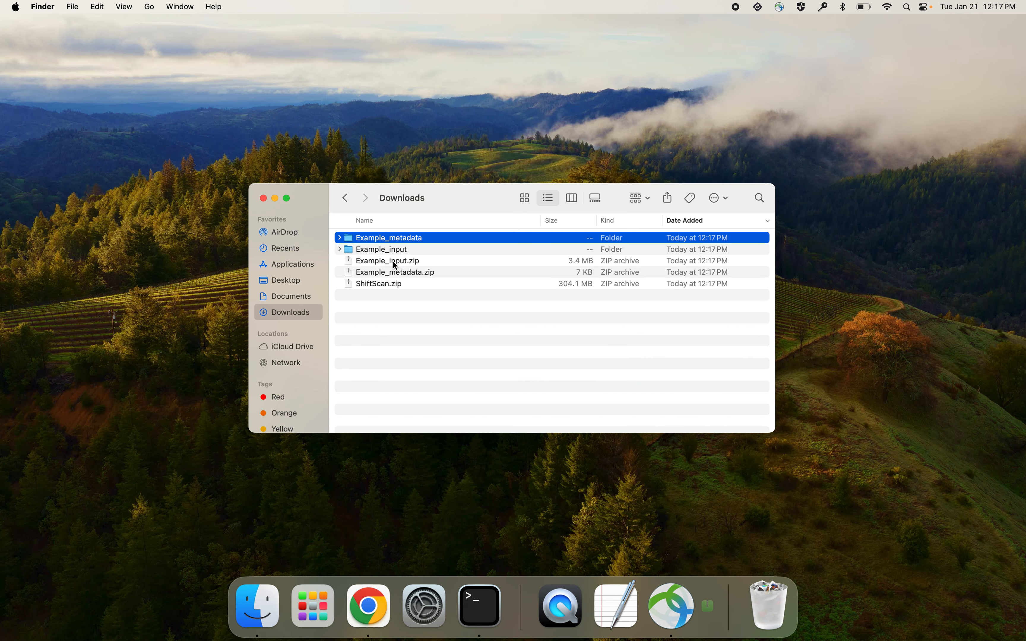
{"action": "left_click", "coordinate": [393, 259]}
{"action": "left_click", "coordinate": [390, 271], "text": "shift"}
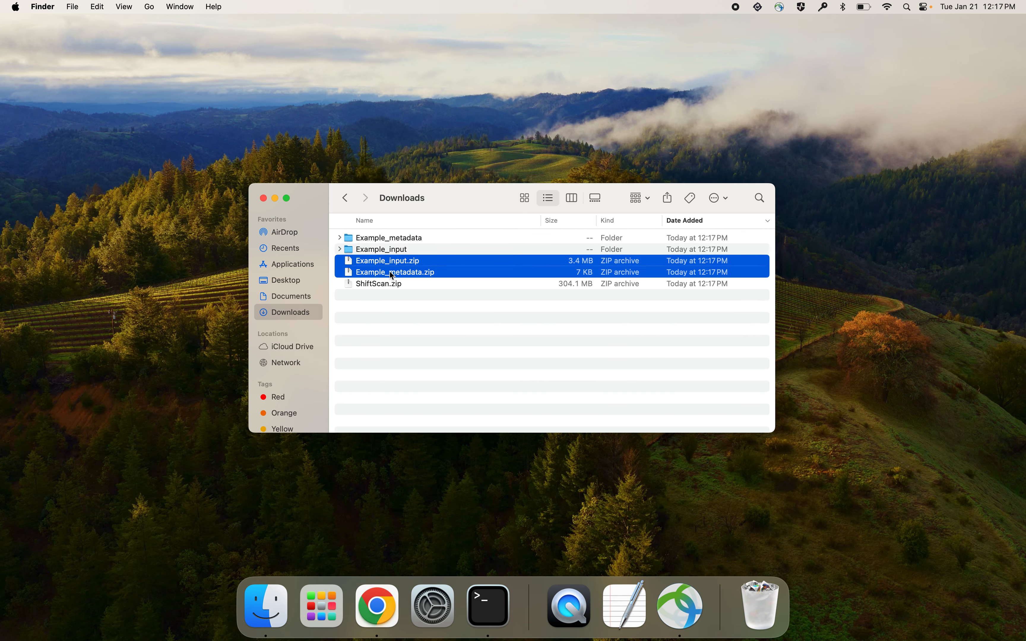
{"action": "right_click", "coordinate": [390, 272]}
{"action": "left_click", "coordinate": [433, 322]}
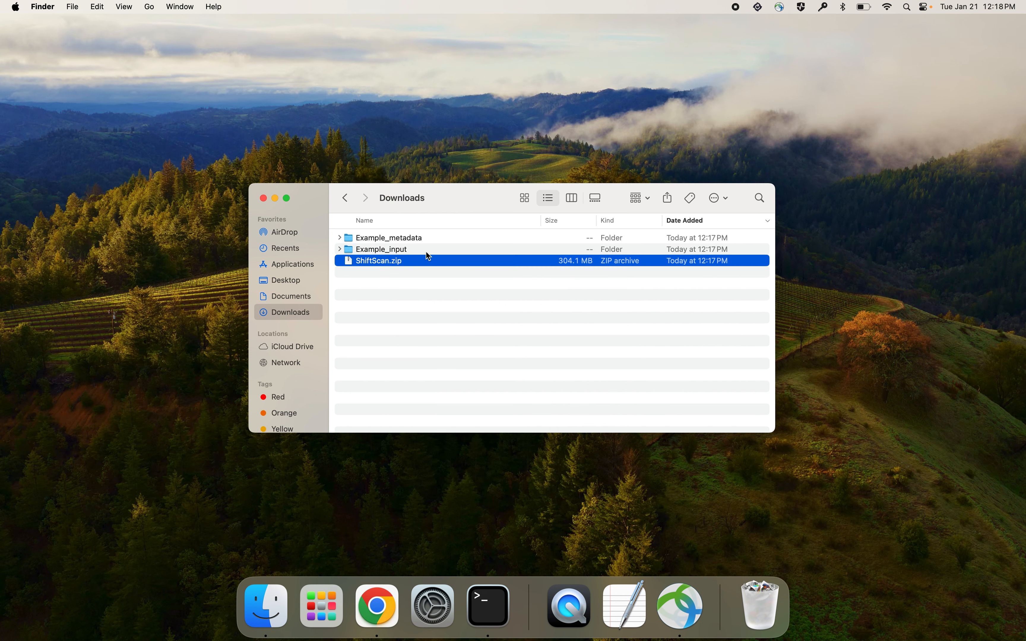
- Extract ShiftScan.zip in Downloads and move the archive to the Trash
{"action": "double_click", "coordinate": [393, 262]}
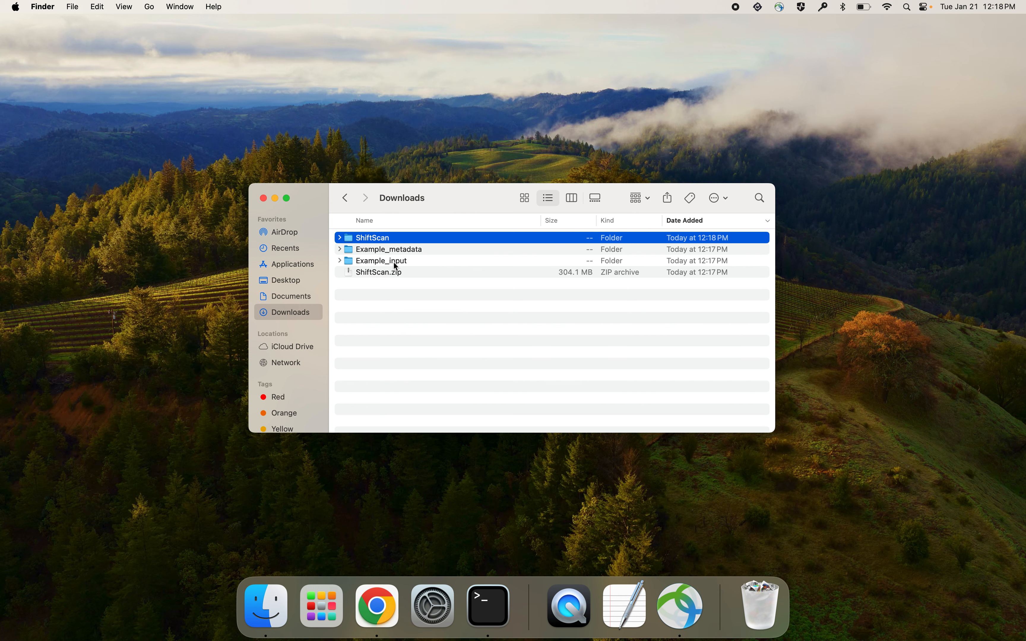
{"action": "left_click", "coordinate": [389, 272]}
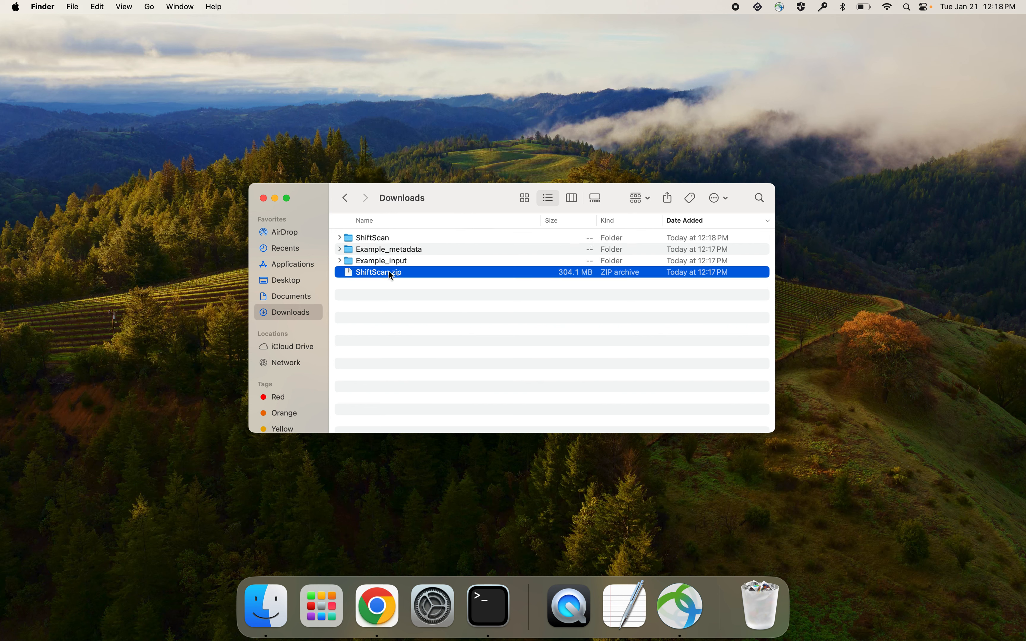
{"action": "right_click", "coordinate": [389, 273]}
{"action": "left_click", "coordinate": [428, 310]}
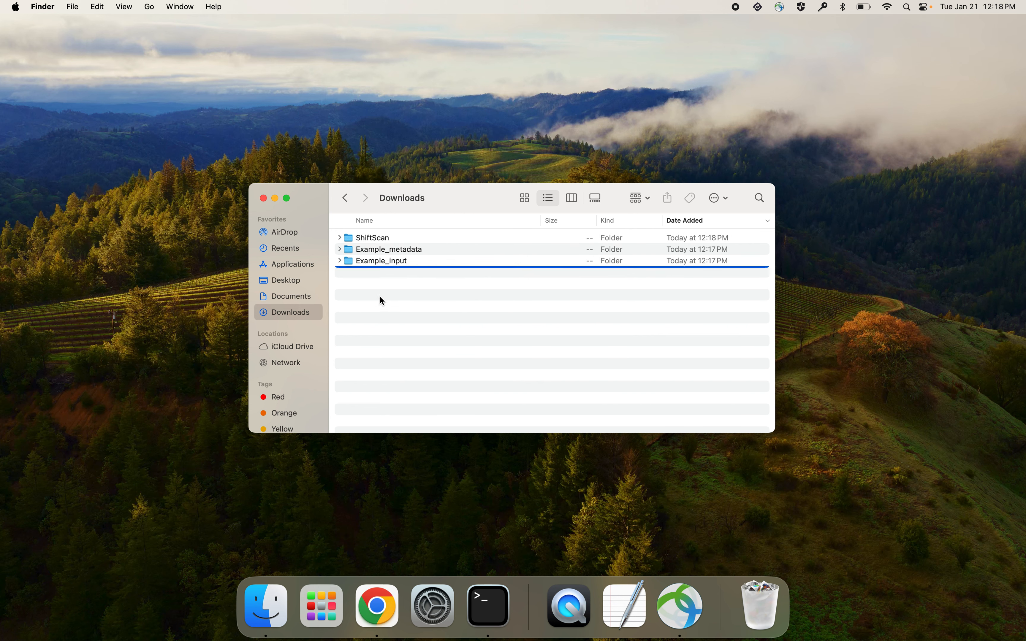
- Try to launch the ShiftScan application inside the extracted ShiftScan folder, and dismiss the security alert without trashing the app
{"action": "left_click", "coordinate": [341, 239]}
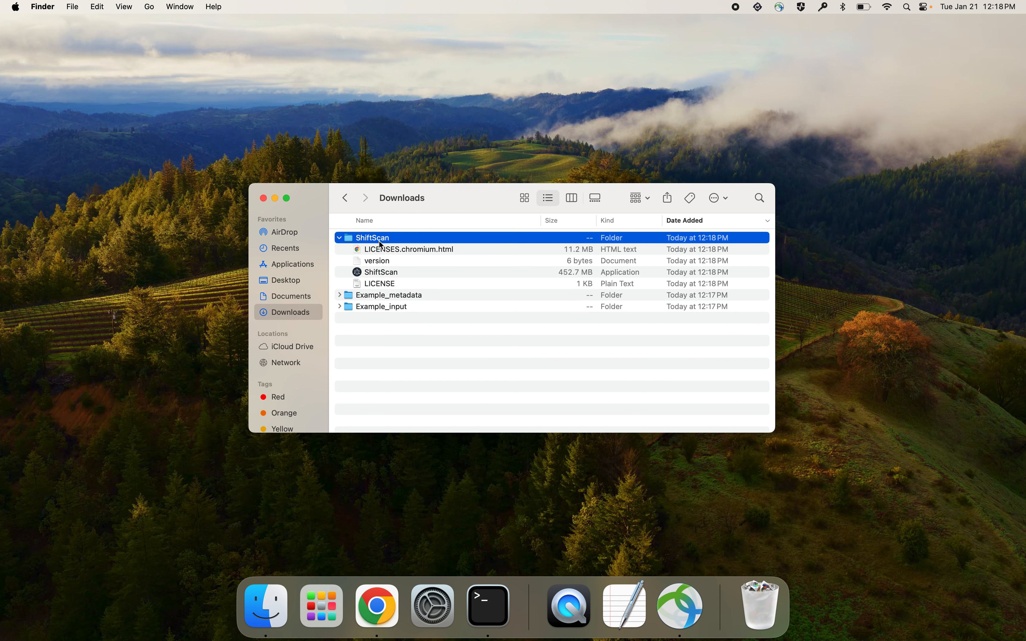
{"action": "left_click", "coordinate": [398, 274]}
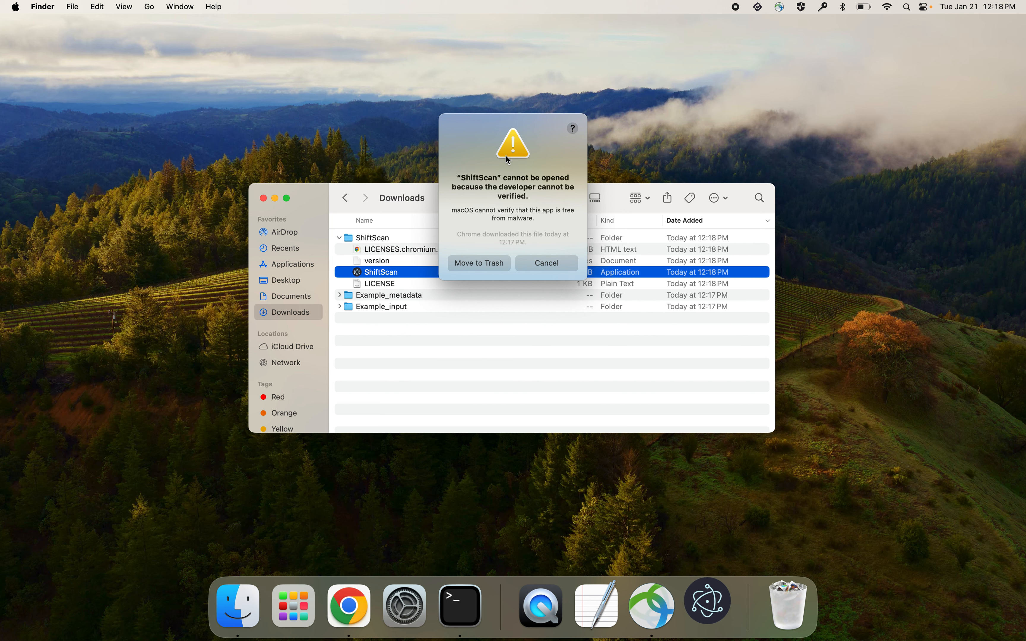
{"action": "left_click", "coordinate": [563, 266]}
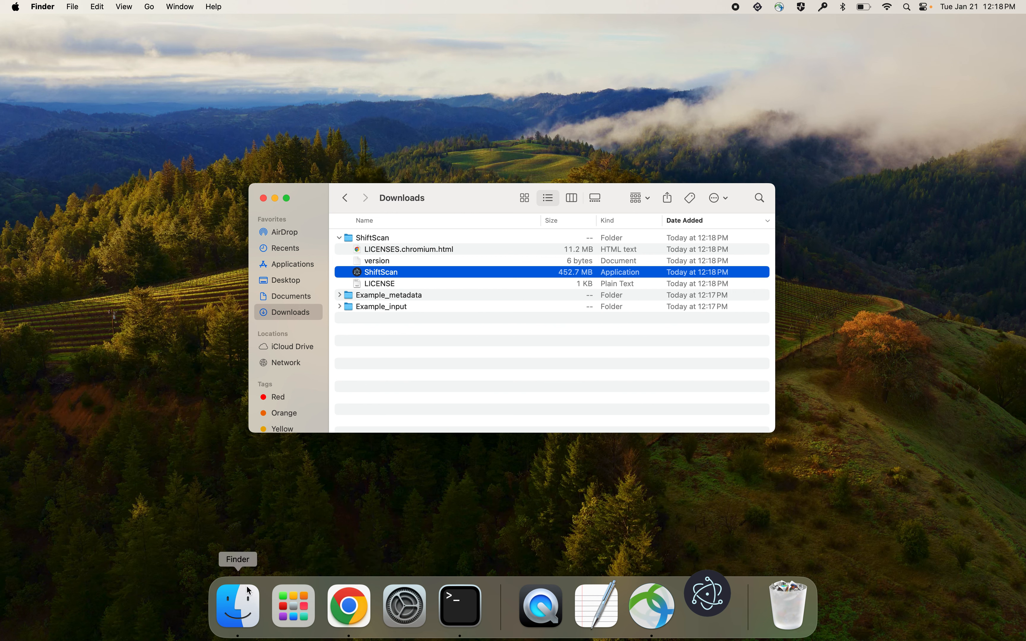
- Switch to System Settings and choose to open the blocked ShiftScan app anyway under Privacy & Security
{"action": "left_click", "coordinate": [439, 621]}
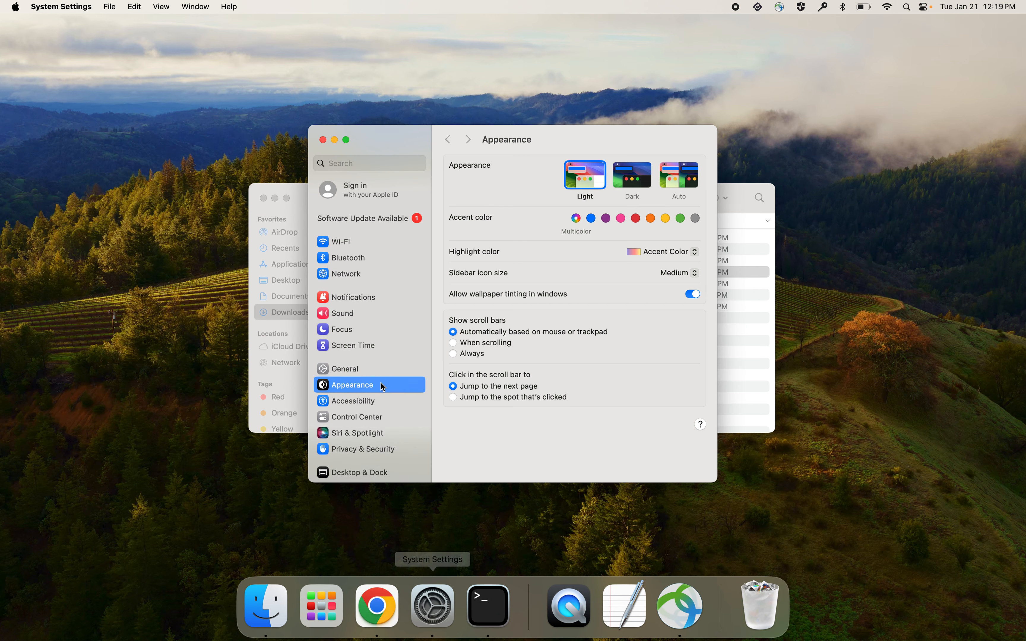
{"action": "scroll", "coordinate": [377, 376], "scroll_direction": "down", "scroll_amount": 5}
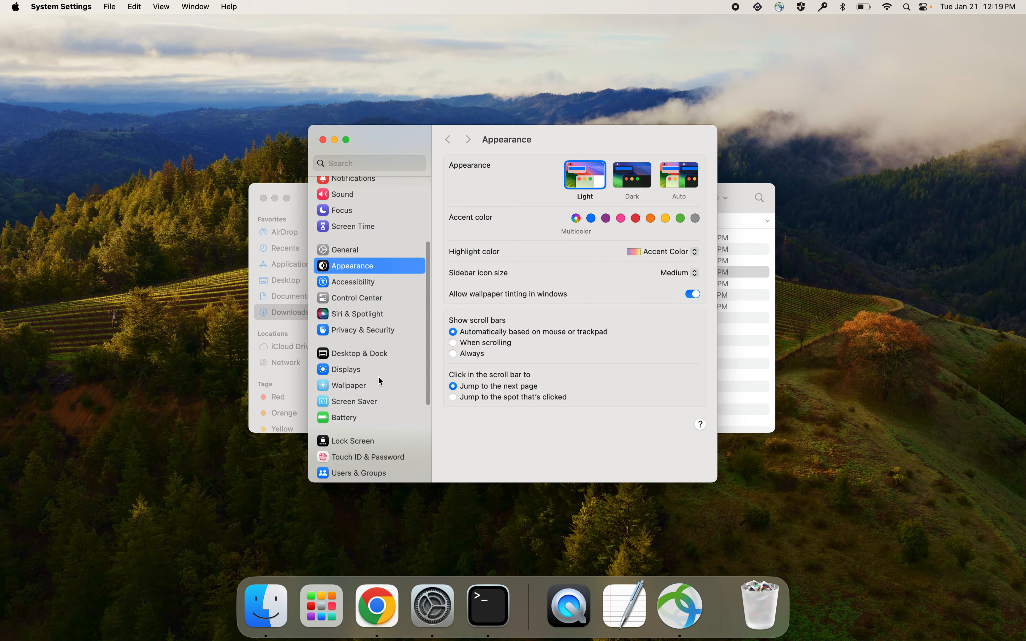
{"action": "left_click", "coordinate": [371, 325]}
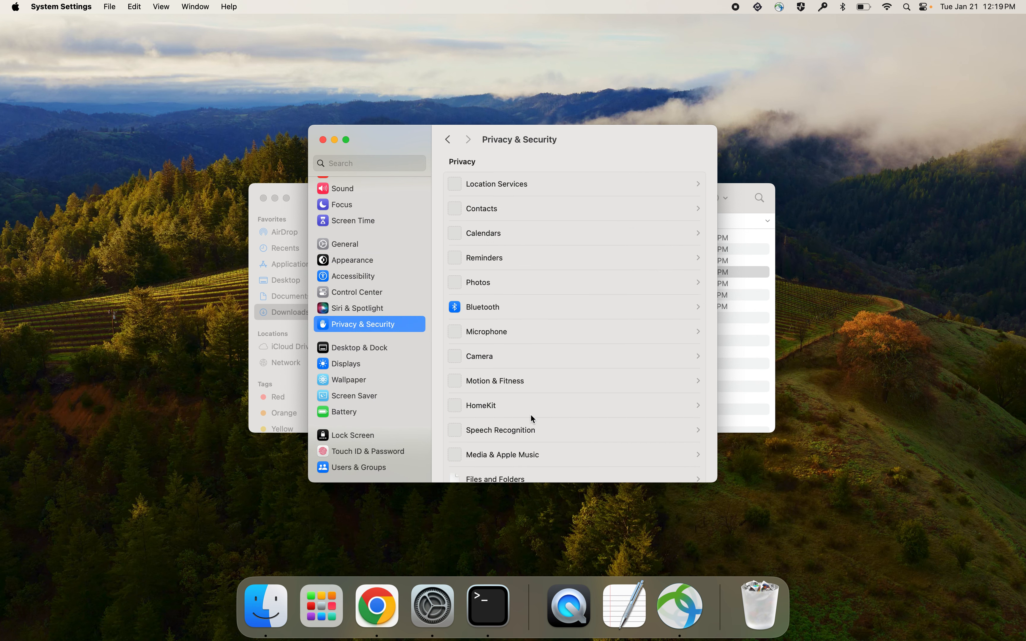
{"action": "scroll", "coordinate": [529, 414], "scroll_direction": "down", "scroll_amount": 10}
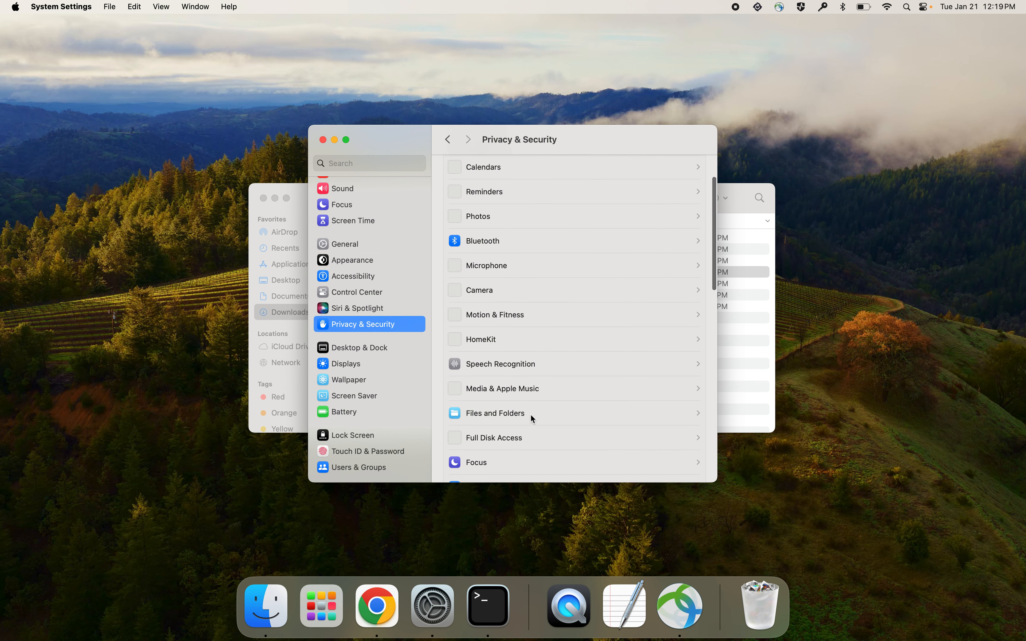
{"action": "scroll", "coordinate": [530, 414], "scroll_direction": "down", "scroll_amount": 15}
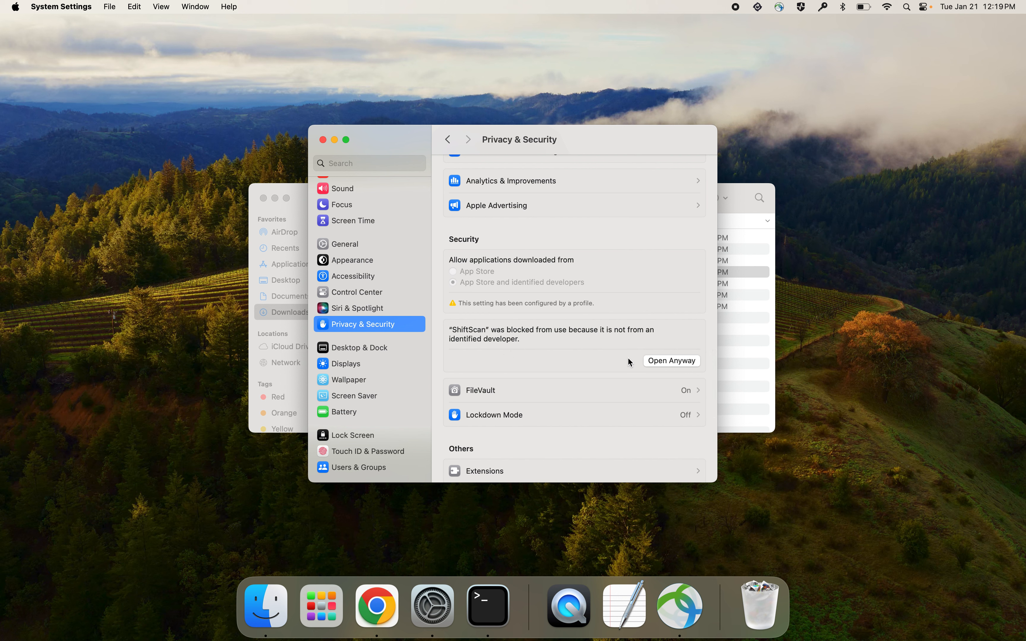
{"action": "left_click", "coordinate": [671, 360]}
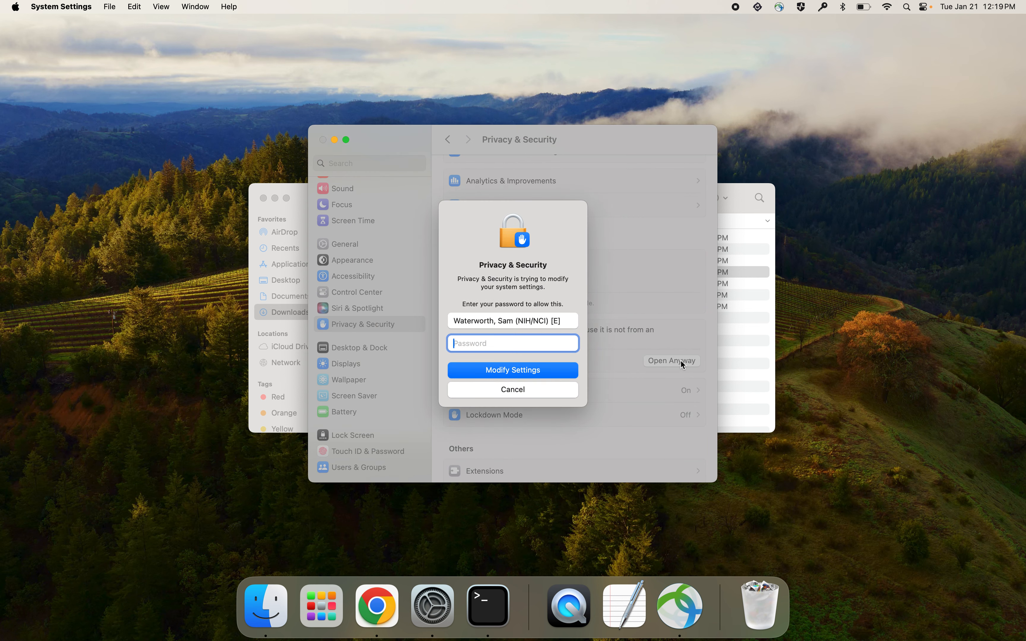
- Authorize the security change with the account password and confirm opening ShiftScan
{"action": "type", "text": "••••••••••••••••••"}
{"action": "key", "text": "Return"}
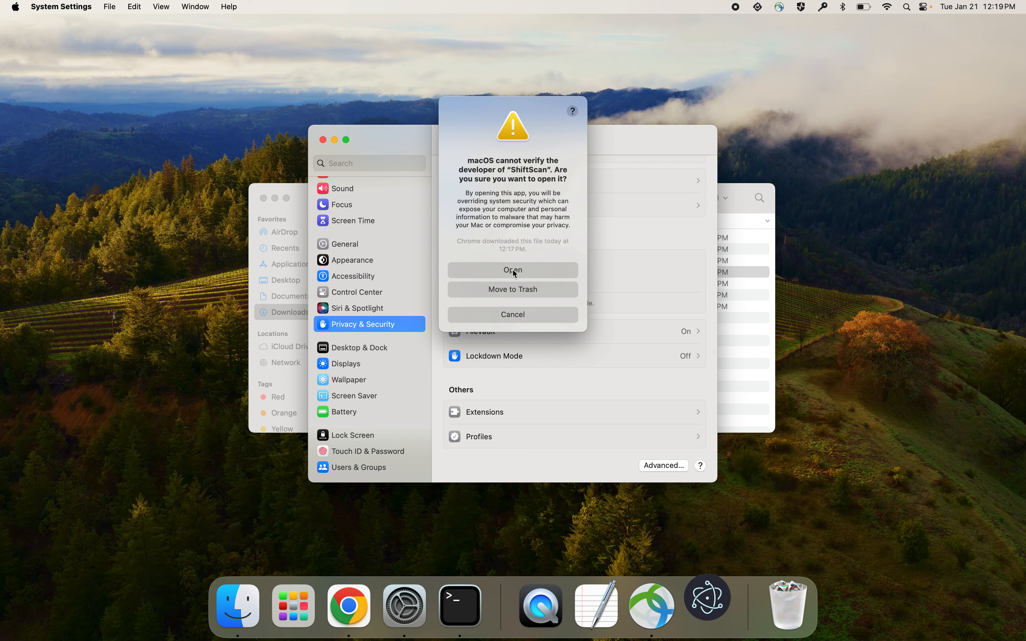
{"action": "left_click", "coordinate": [514, 274]}
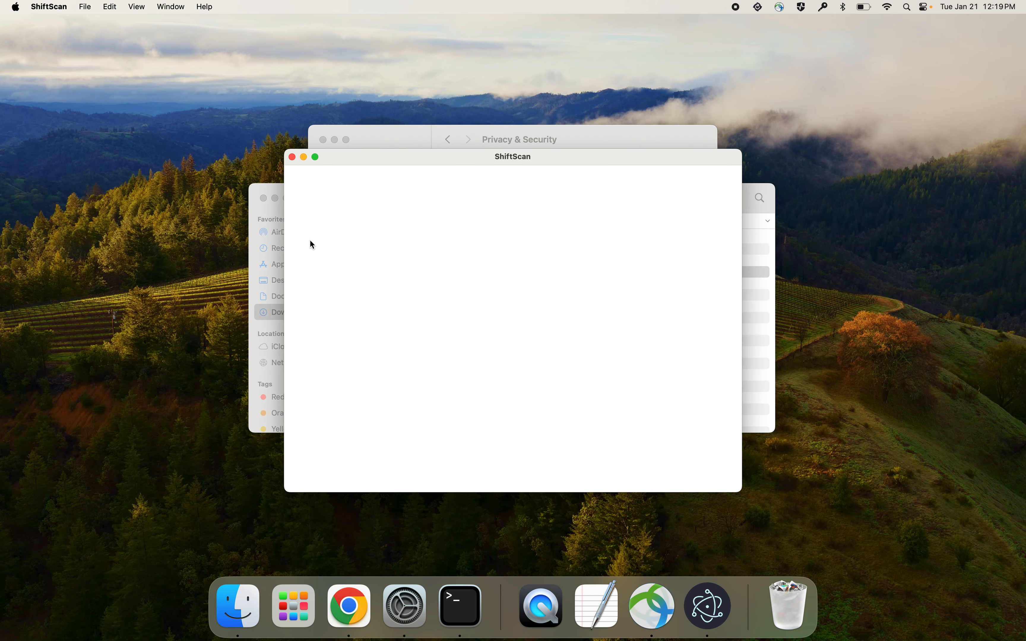
- Close the System Settings and Finder windows, leaving ShiftScan open
{"action": "left_click", "coordinate": [384, 135]}
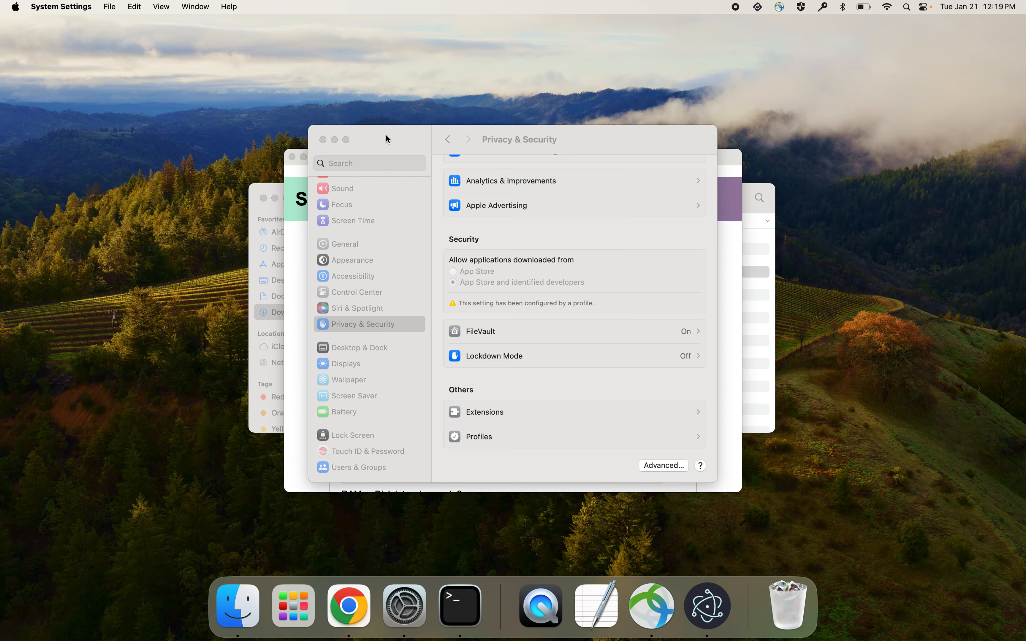
{"action": "left_click", "coordinate": [323, 140]}
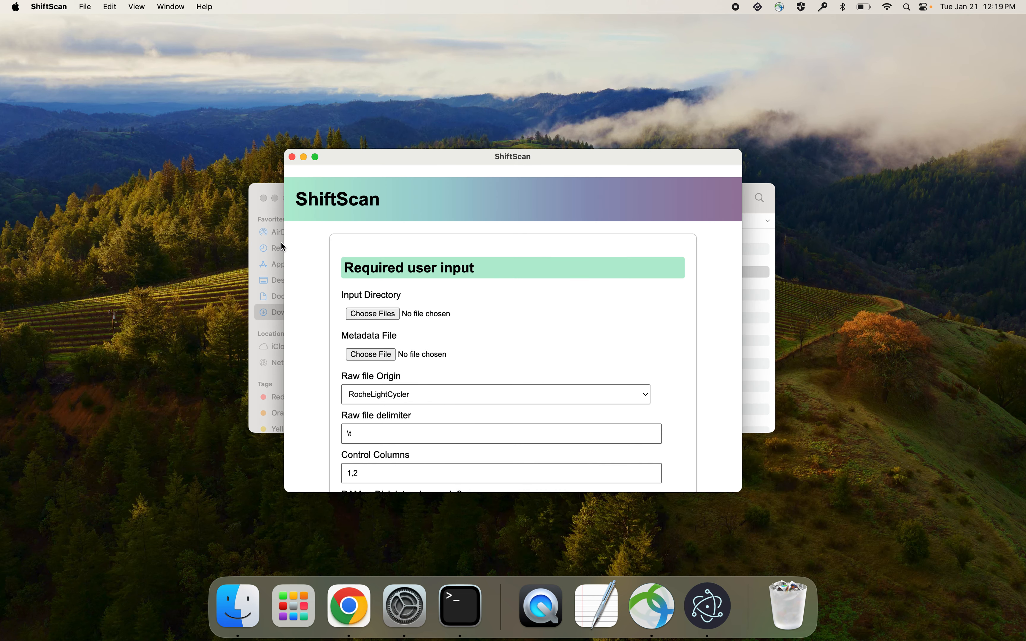
{"action": "left_click", "coordinate": [253, 209]}
{"action": "left_click", "coordinate": [263, 198]}
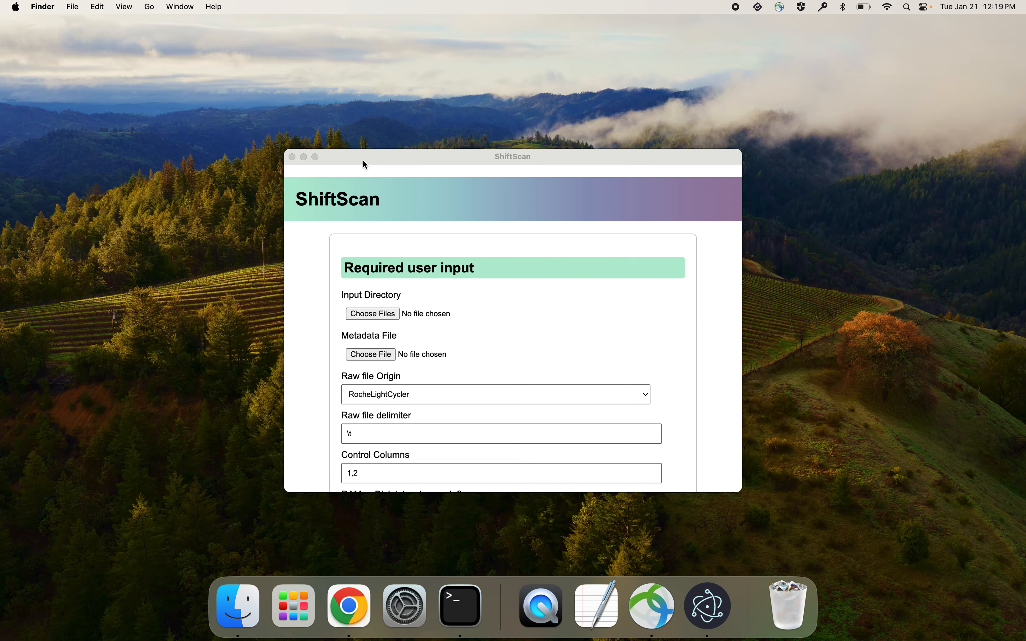
- Reposition and enlarge the ShiftScan window to show more of the required user input form, and look through the form
{"action": "left_click_drag", "start_coordinate": [362, 161], "coordinate": [270, 100]}
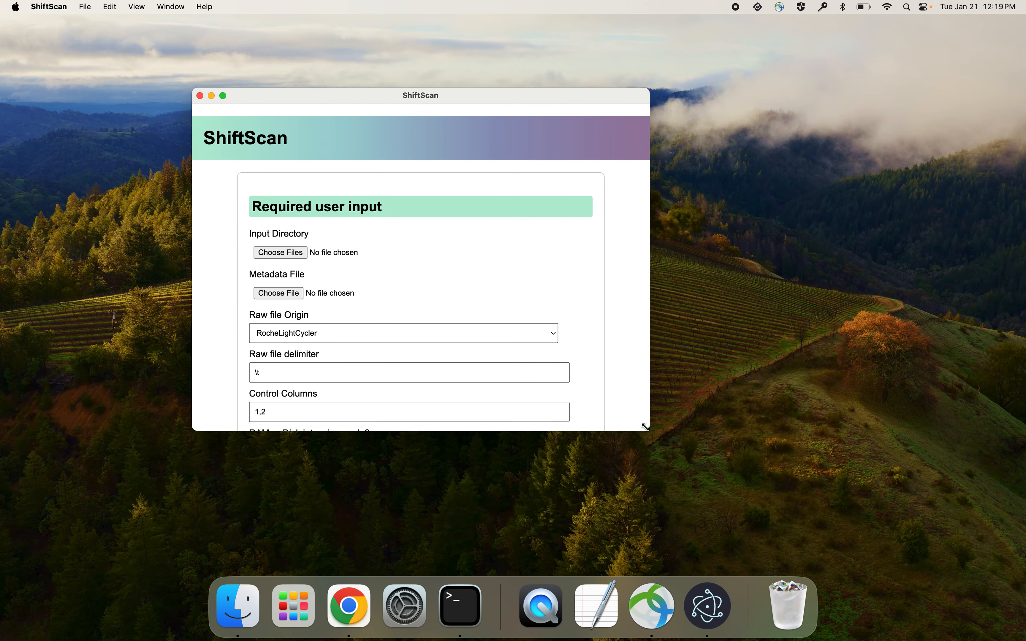
{"action": "left_click_drag", "start_coordinate": [645, 426], "coordinate": [821, 539]}
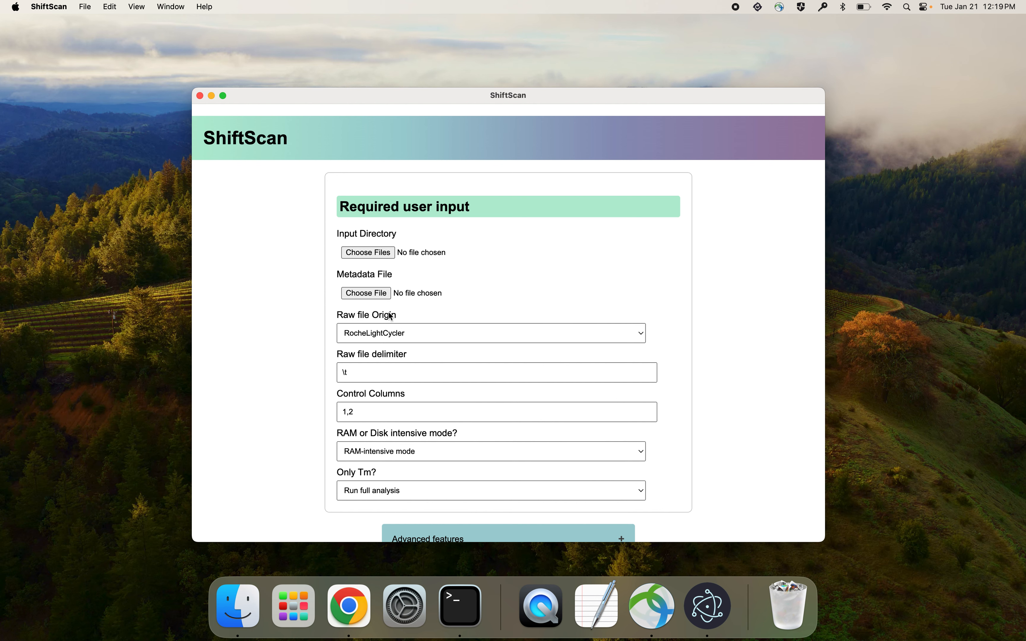
{"action": "scroll", "coordinate": [390, 316], "scroll_direction": "down", "scroll_amount": 5}
{"action": "scroll", "coordinate": [390, 315], "scroll_direction": "up", "scroll_amount": 5}
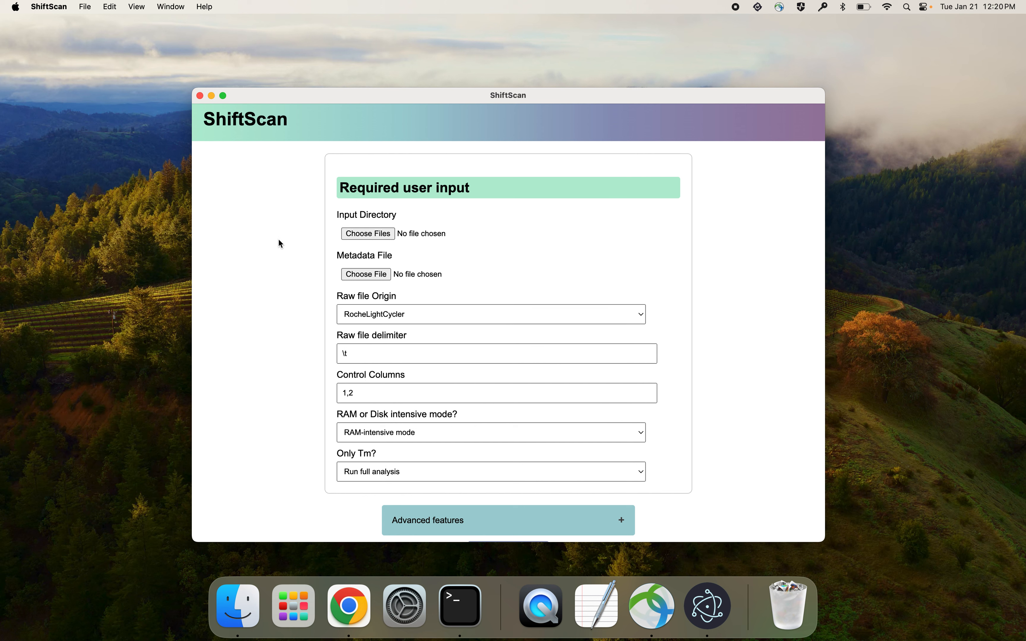
- Choose the Example_input folder in Downloads as the input directory and upload it
{"action": "left_click", "coordinate": [372, 233]}
{"action": "left_click", "coordinate": [336, 276]}
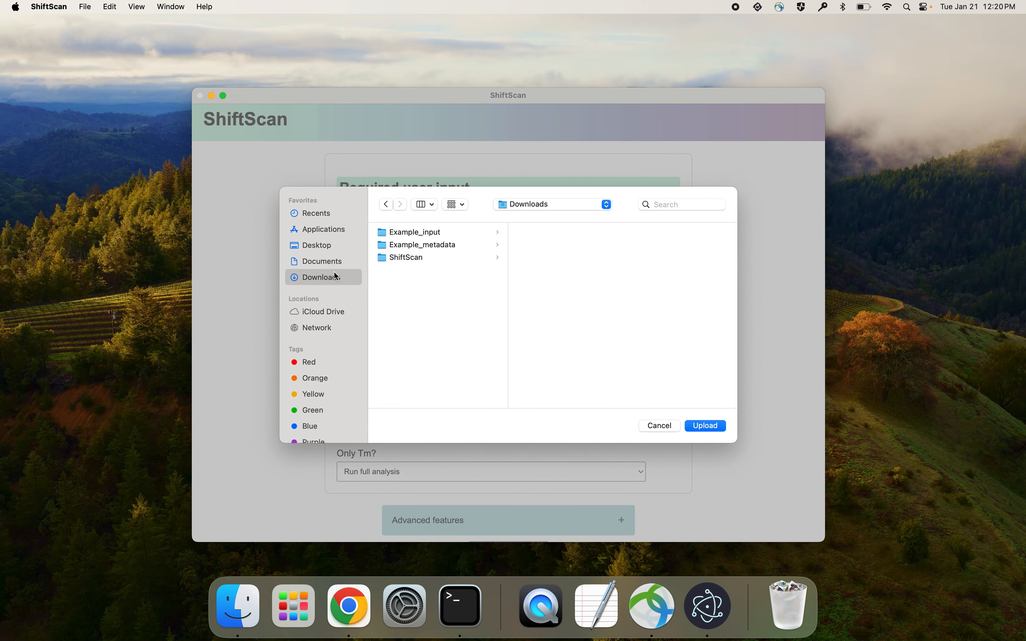
{"action": "left_click", "coordinate": [413, 234]}
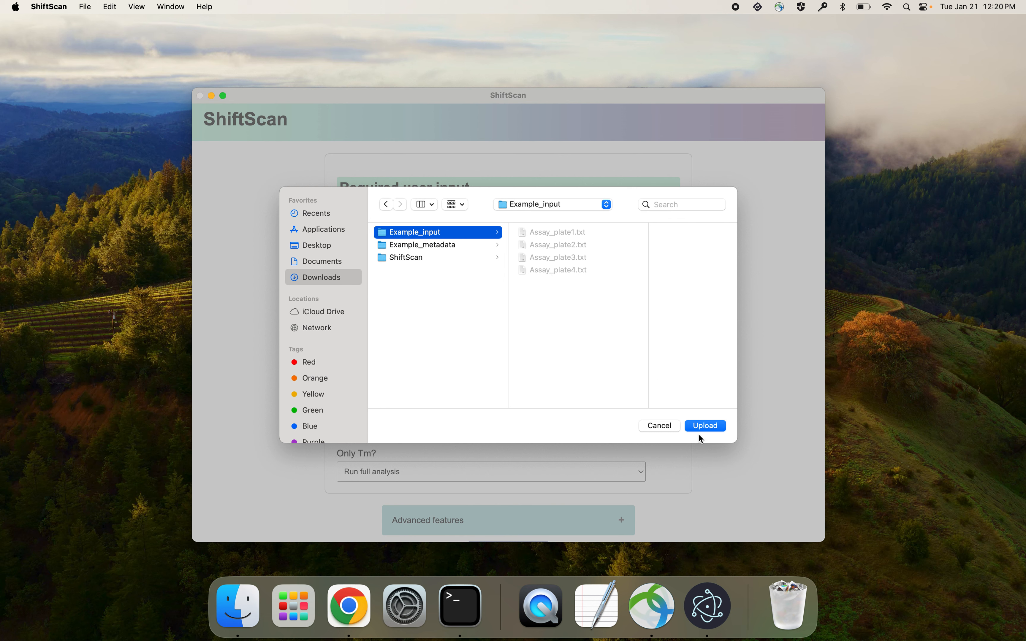
{"action": "left_click", "coordinate": [707, 426]}
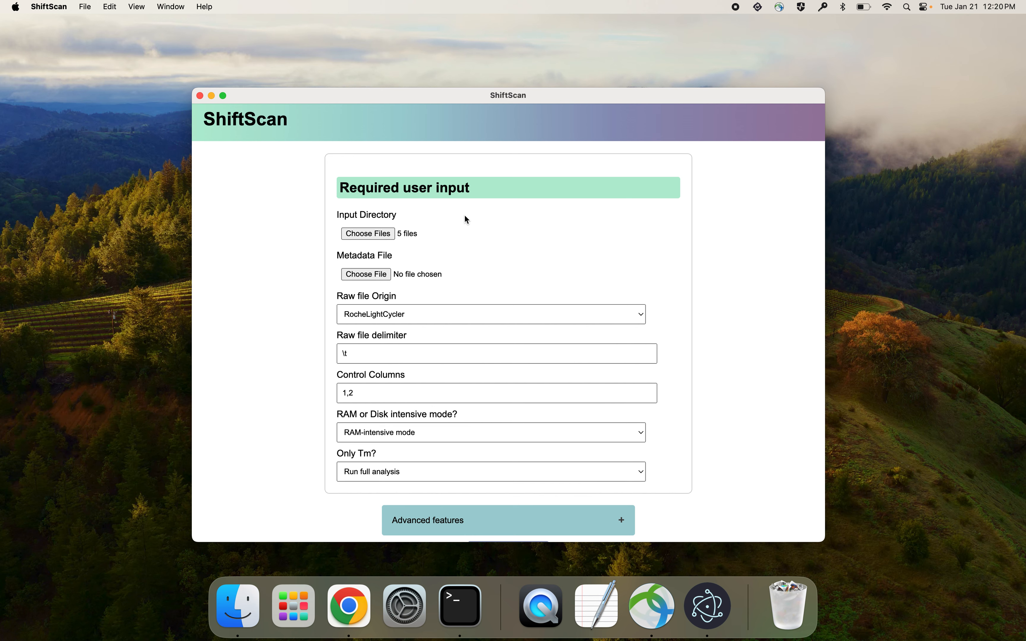
- Load metadata.txt from the Example_metadata folder as the metadata file
{"action": "left_click", "coordinate": [366, 276]}
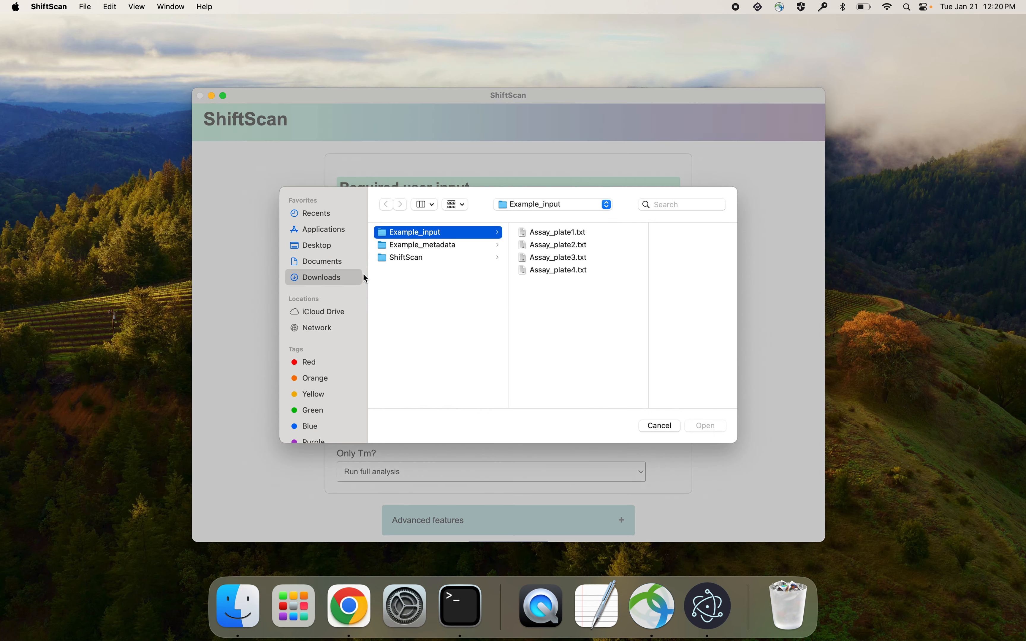
{"action": "left_click", "coordinate": [427, 246]}
{"action": "left_click", "coordinate": [552, 234]}
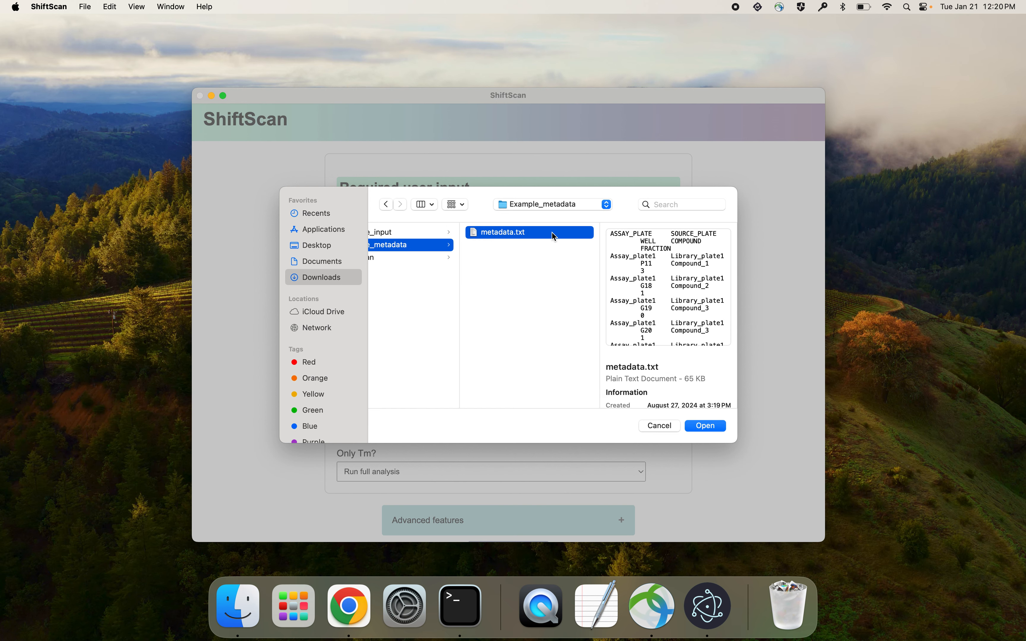
{"action": "left_click", "coordinate": [704, 426]}
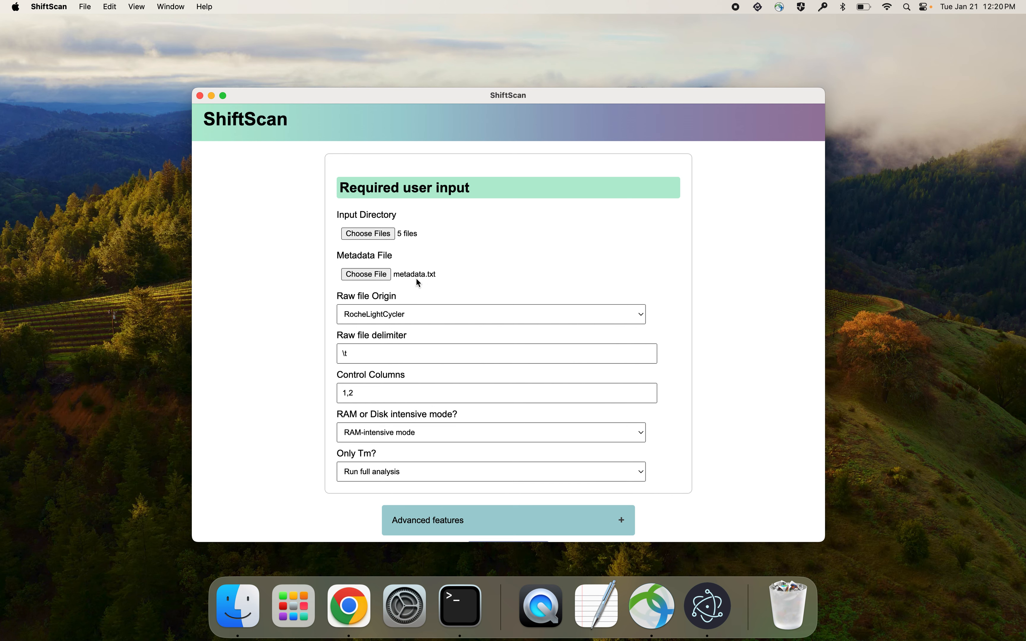
- Check the raw file origin options and select RocheLightCycler
{"action": "scroll", "coordinate": [501, 270], "scroll_direction": "down", "scroll_amount": 3}
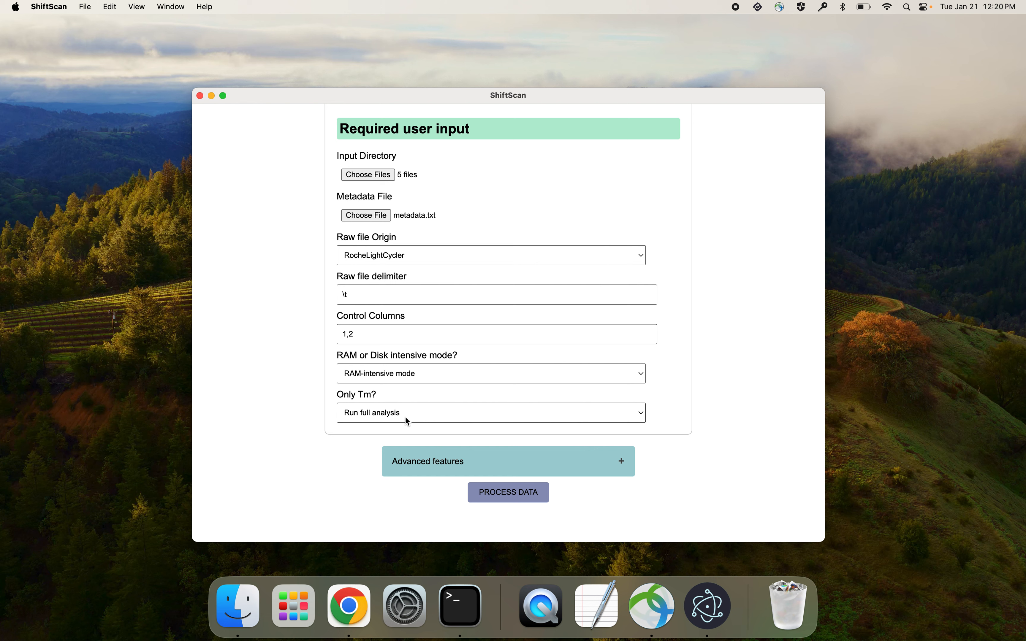
{"action": "left_click", "coordinate": [397, 254]}
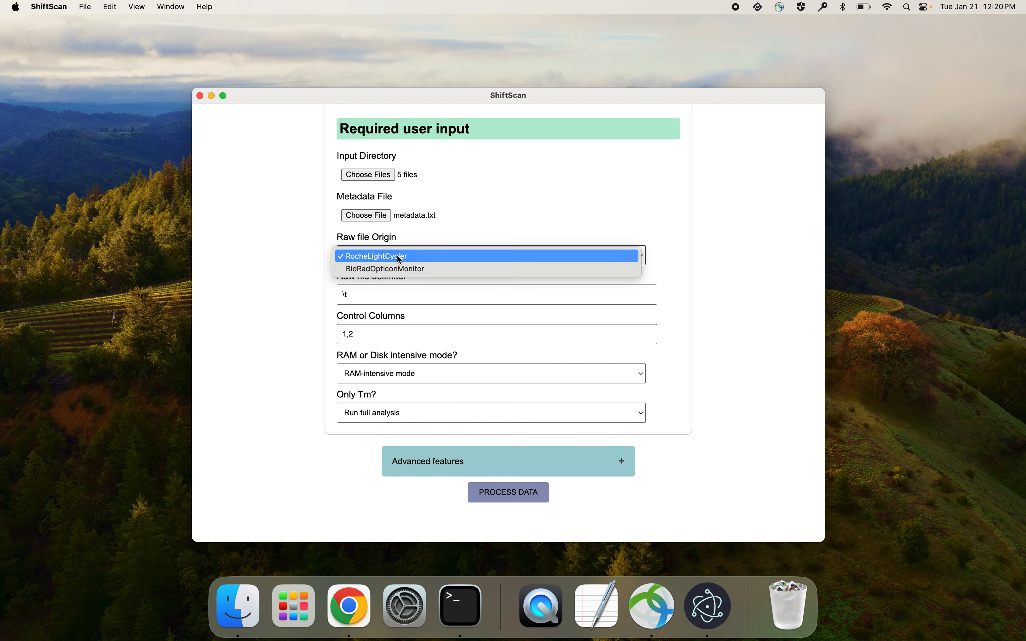
{"action": "left_click", "coordinate": [397, 256]}
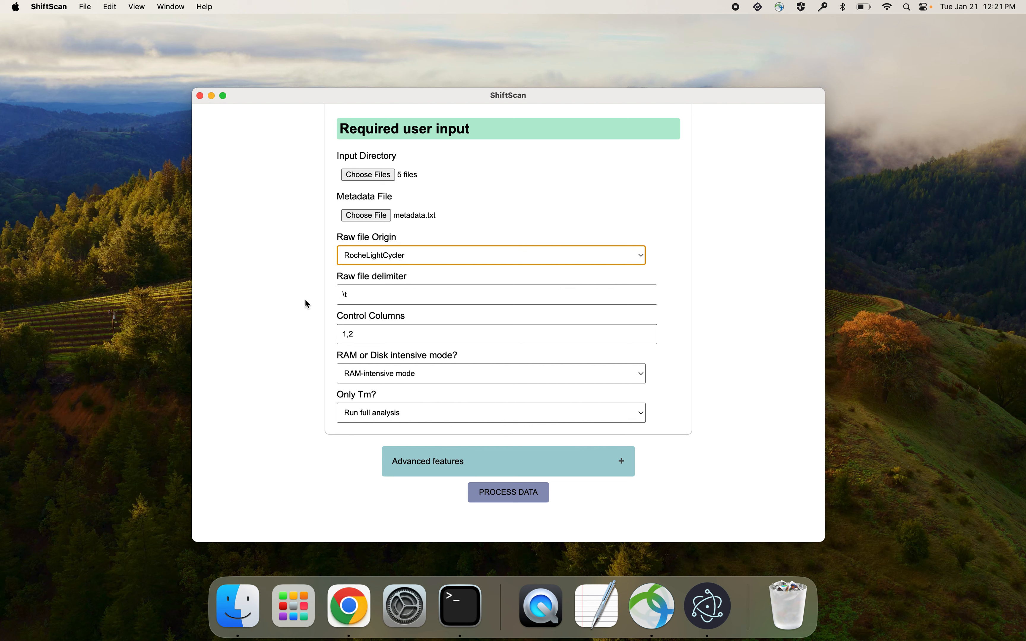
- Select RAM-intensive mode for processing and Run full analysis for the Only Tm setting
{"action": "scroll", "coordinate": [302, 327], "scroll_direction": "down", "scroll_amount": 1}
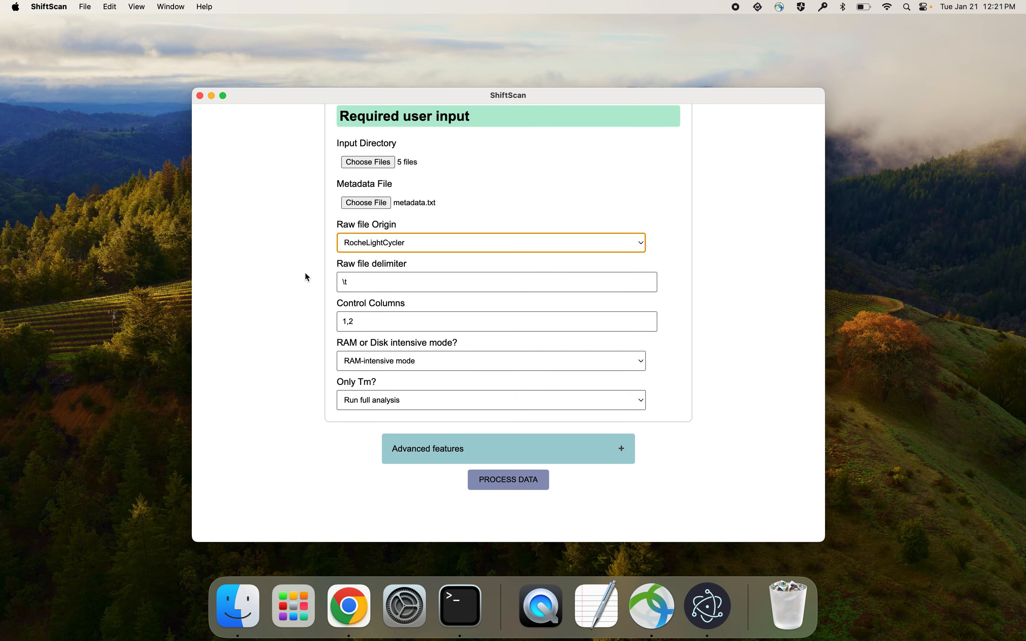
{"action": "scroll", "coordinate": [295, 313], "scroll_direction": "down", "scroll_amount": 3}
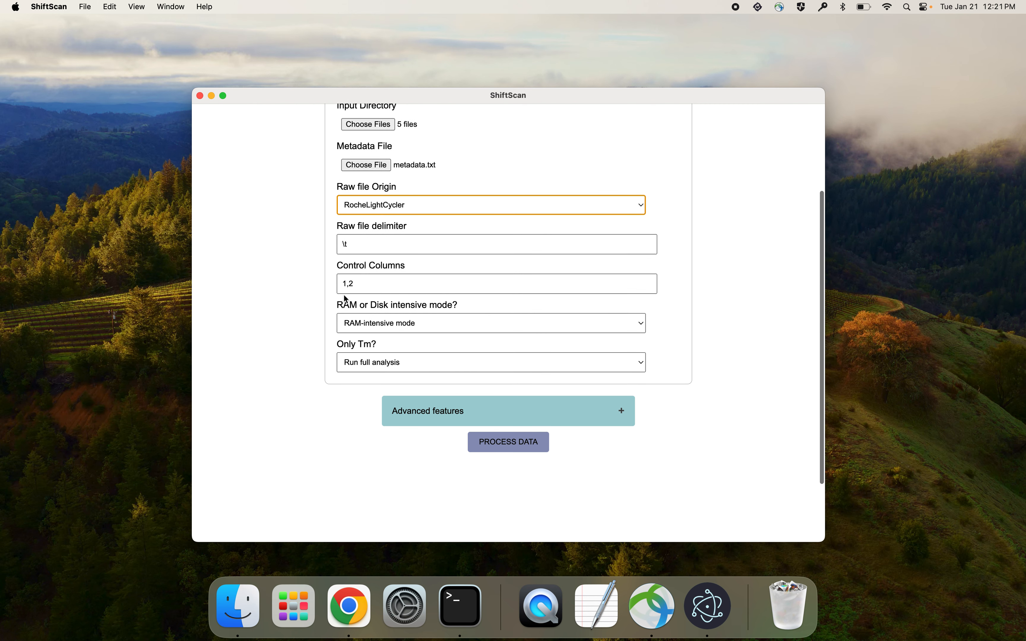
{"action": "left_click", "coordinate": [361, 325]}
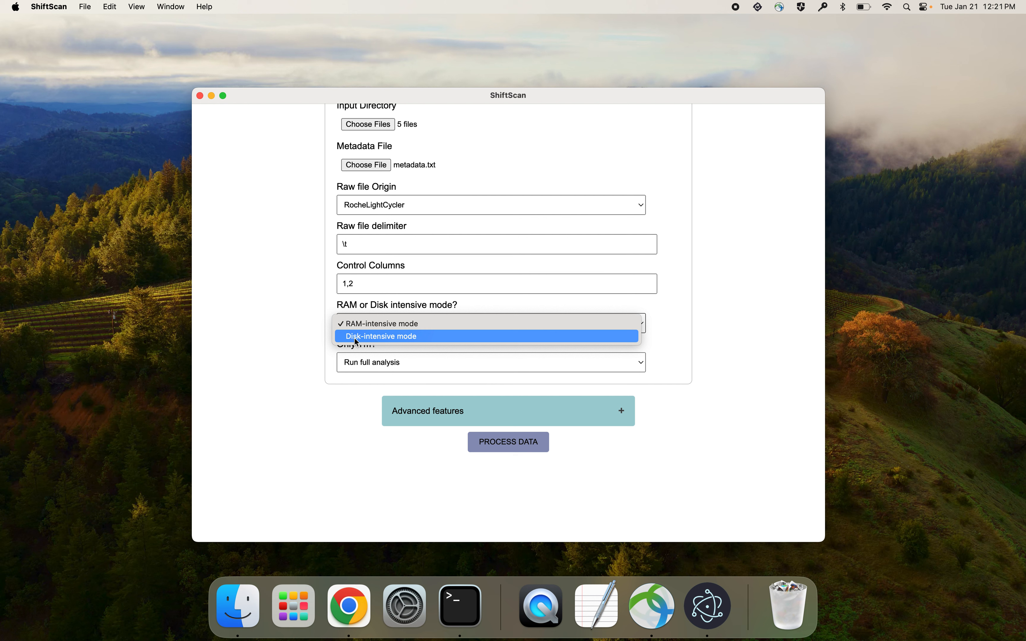
{"action": "left_click", "coordinate": [375, 306]}
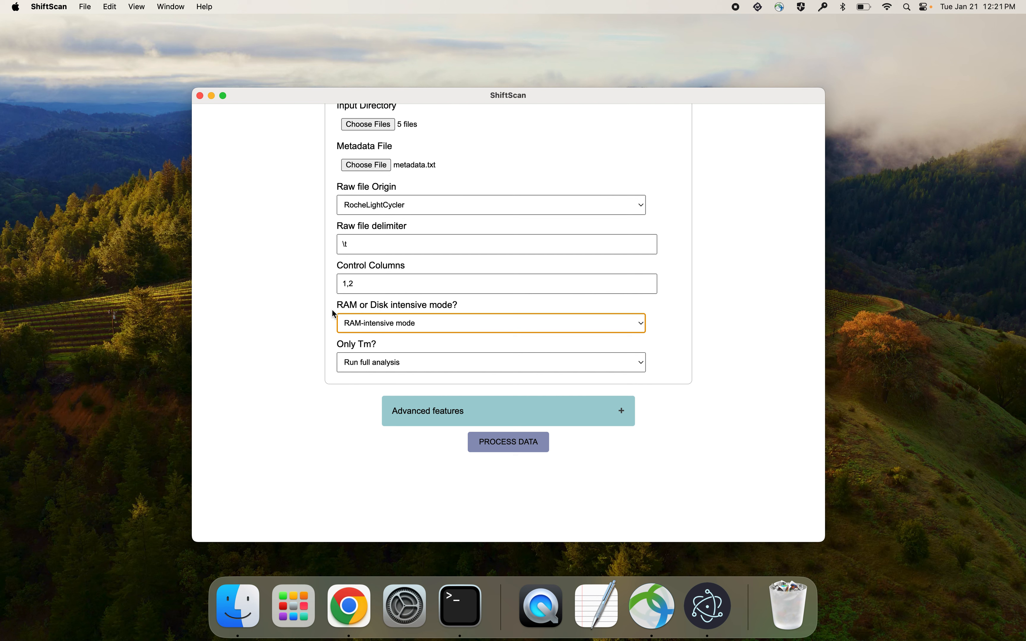
{"action": "scroll", "coordinate": [316, 332], "scroll_direction": "down", "scroll_amount": 1}
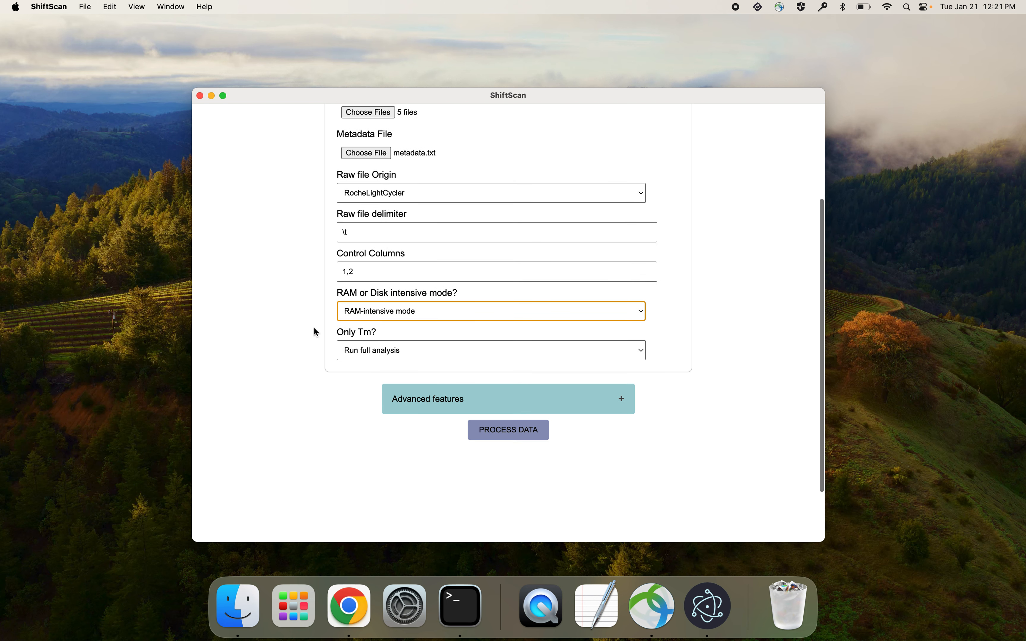
{"action": "left_click", "coordinate": [371, 356]}
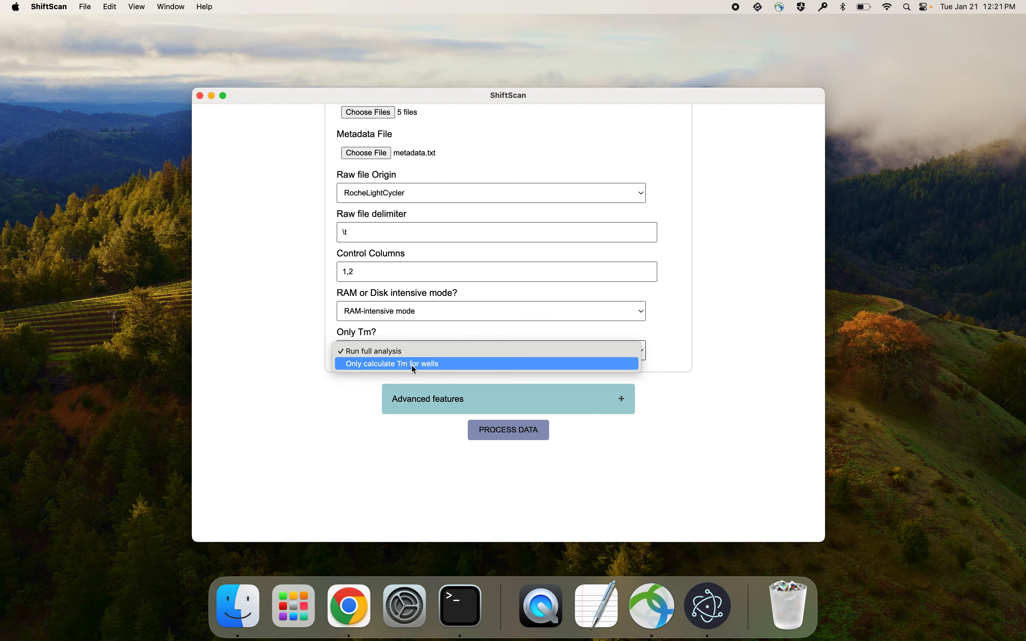
{"action": "left_click", "coordinate": [377, 352]}
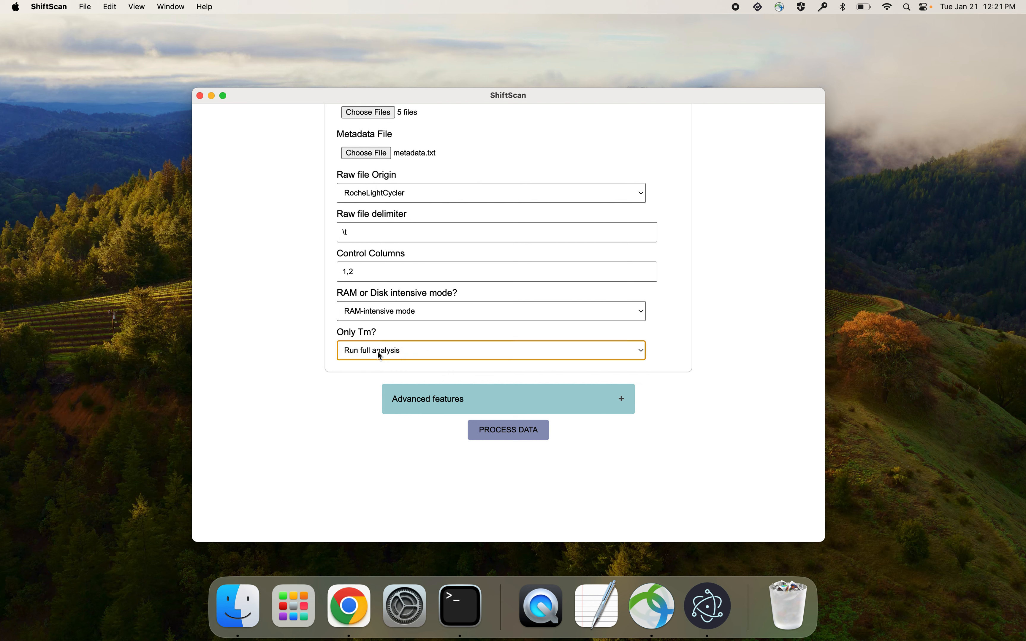
- Expand the advanced features and look through the processor, control well, cutoff, smoothing and normalization settings
{"action": "left_click", "coordinate": [460, 400]}
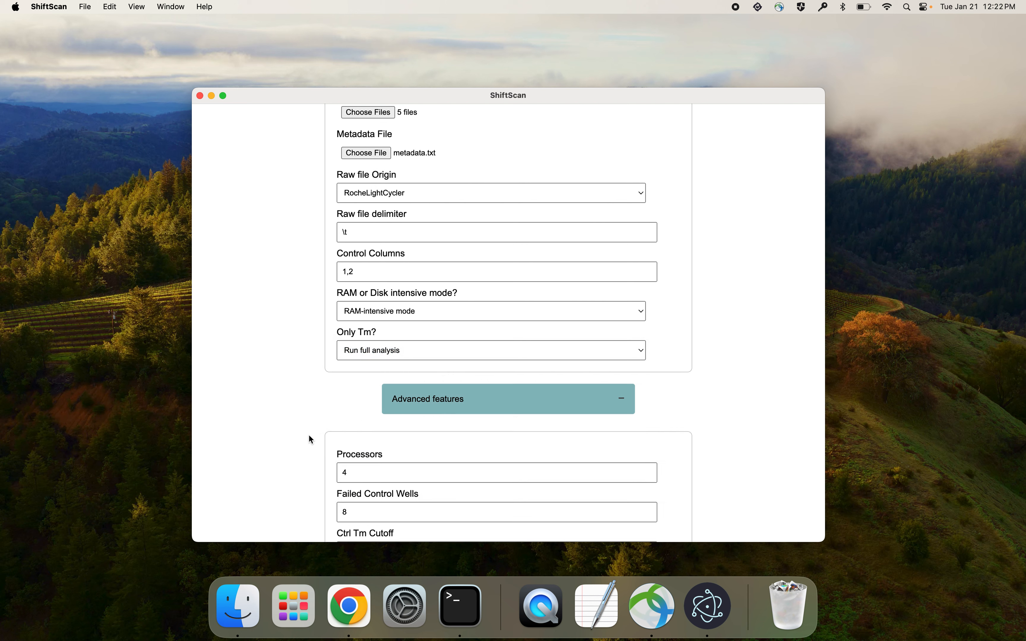
{"action": "scroll", "coordinate": [311, 439], "scroll_direction": "down", "scroll_amount": 5}
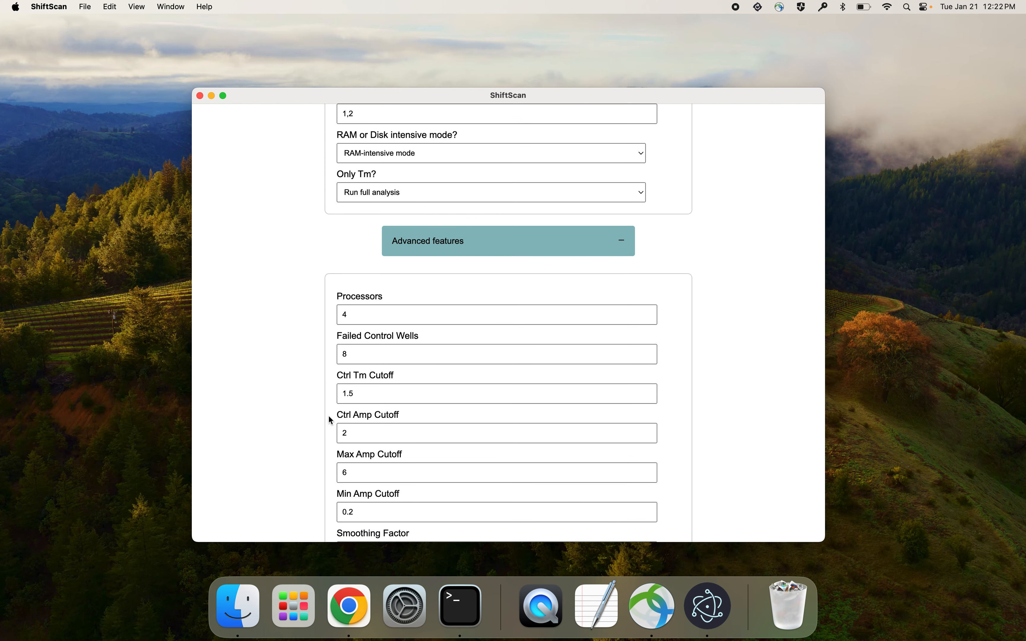
{"action": "scroll", "coordinate": [298, 429], "scroll_direction": "down", "scroll_amount": 4}
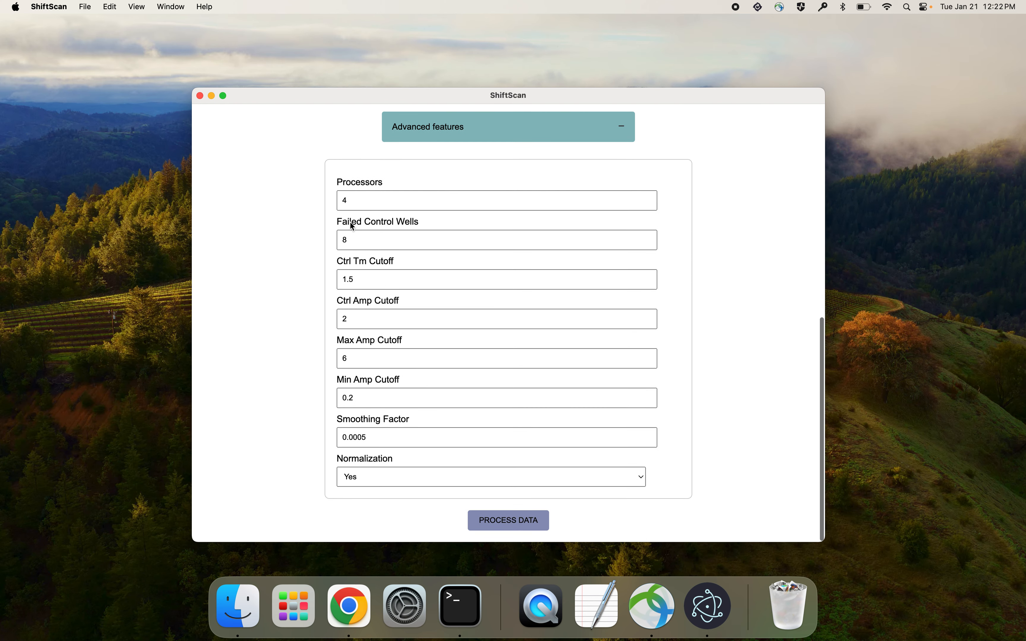
{"action": "scroll", "coordinate": [330, 293], "scroll_direction": "up", "scroll_amount": 3}
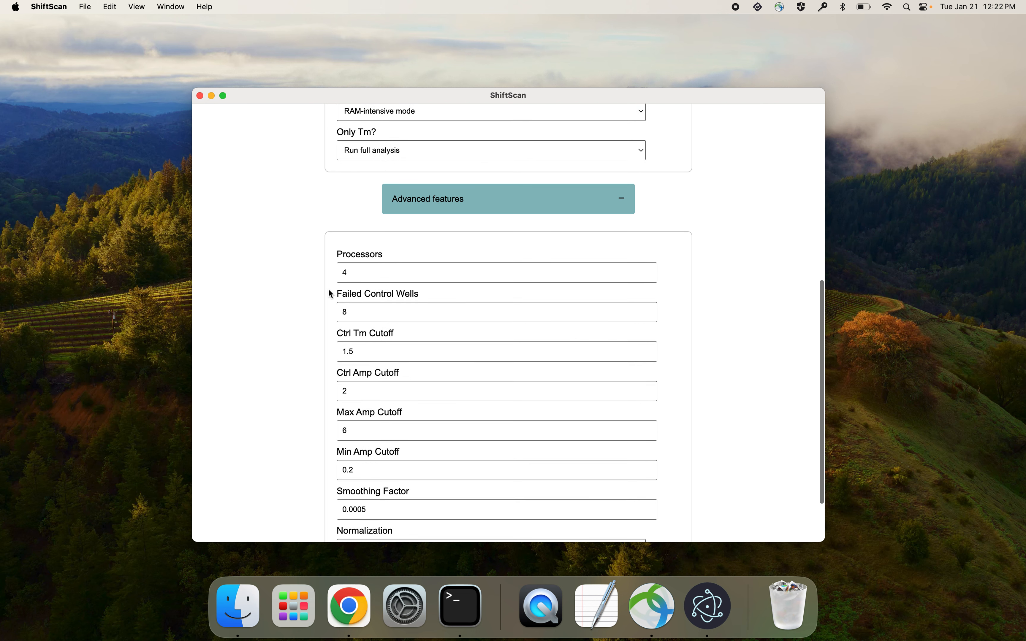
- Collapse the advanced features and start processing the data
{"action": "left_click", "coordinate": [624, 201]}
{"action": "scroll", "coordinate": [304, 304], "scroll_direction": "up", "scroll_amount": 5}
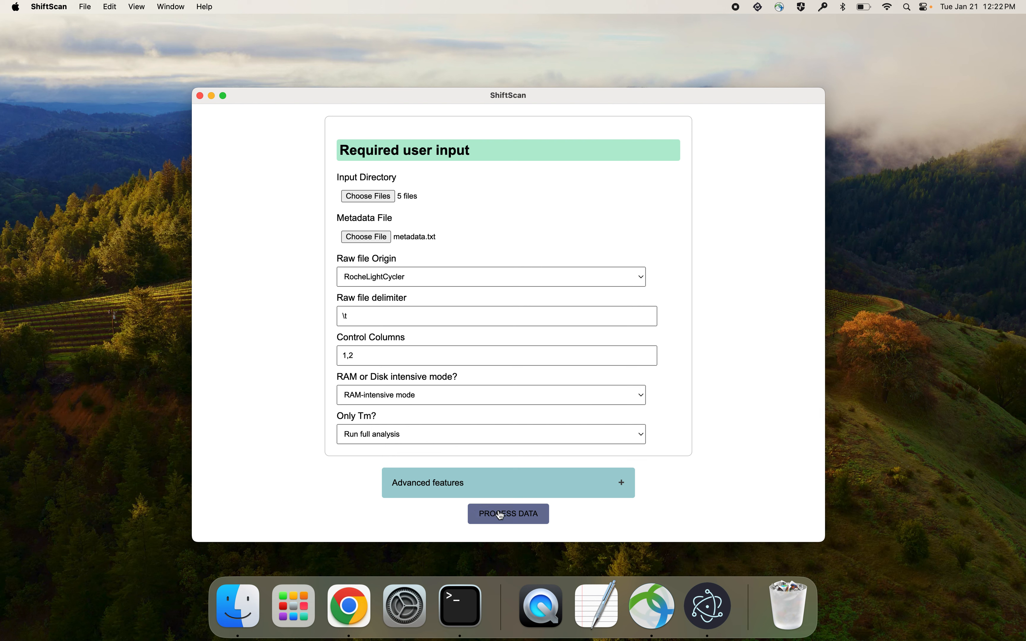
{"action": "left_click", "coordinate": [501, 515]}
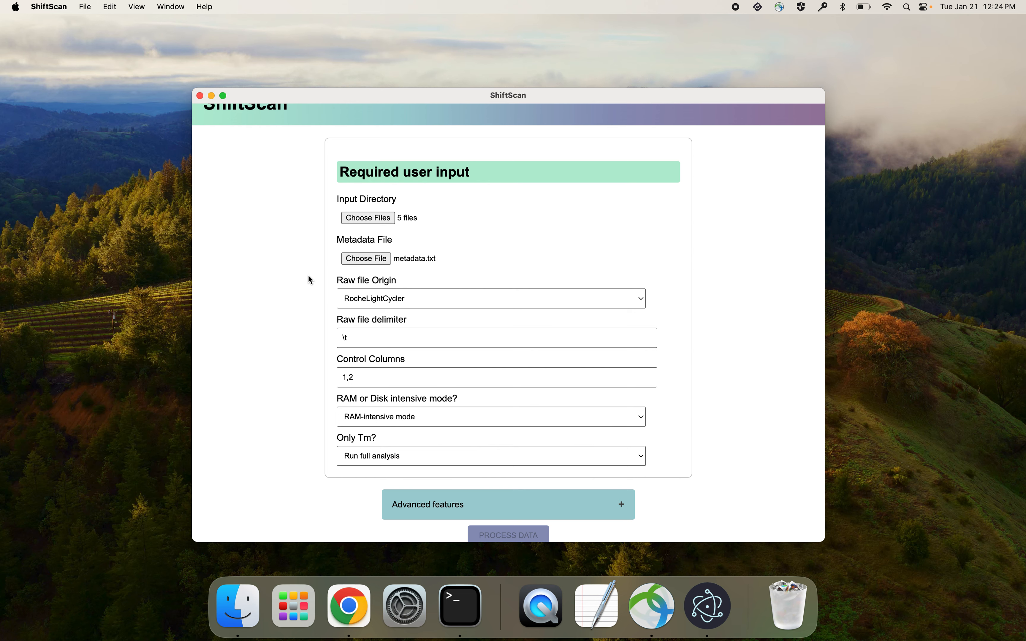
- Save the results as Final_results.txt in a new folder named ShiftScan_results inside Downloads
{"action": "scroll", "coordinate": [309, 276], "scroll_direction": "down", "scroll_amount": 4}
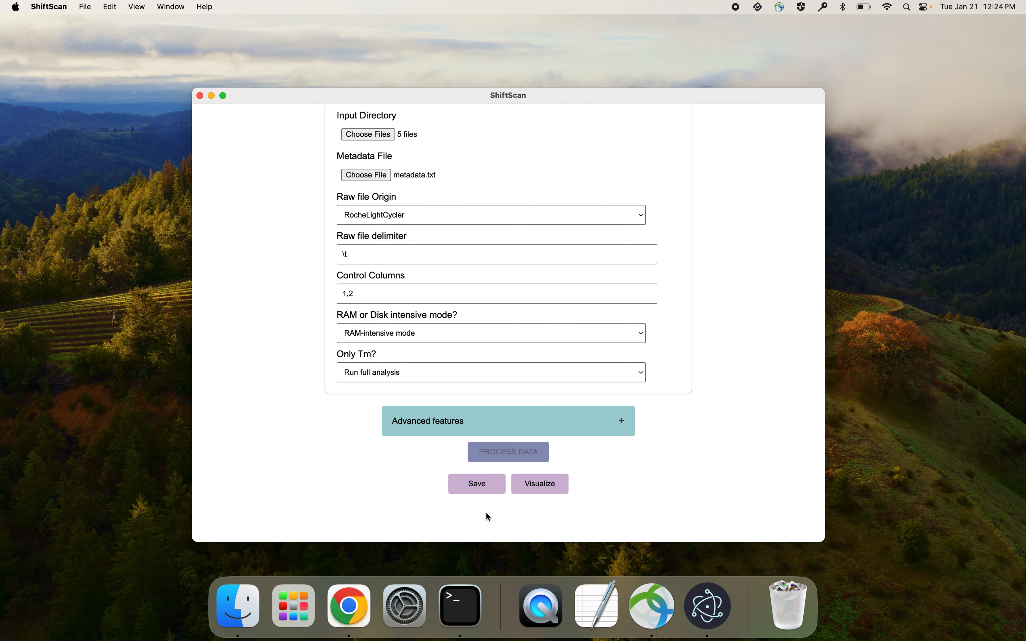
{"action": "left_click", "coordinate": [465, 482]}
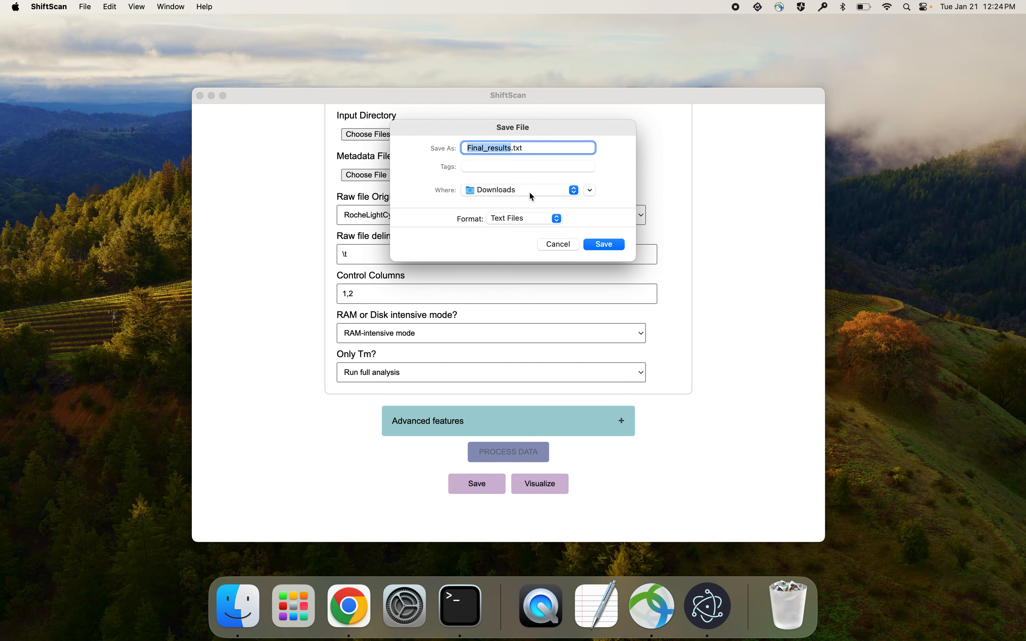
{"action": "left_click", "coordinate": [586, 191]}
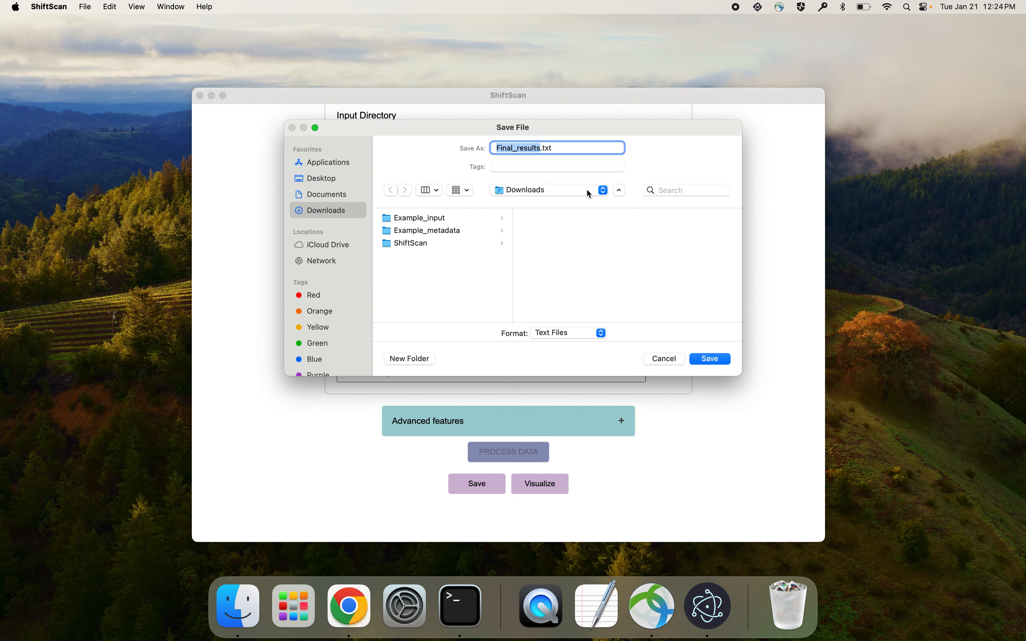
{"action": "left_click", "coordinate": [414, 362]}
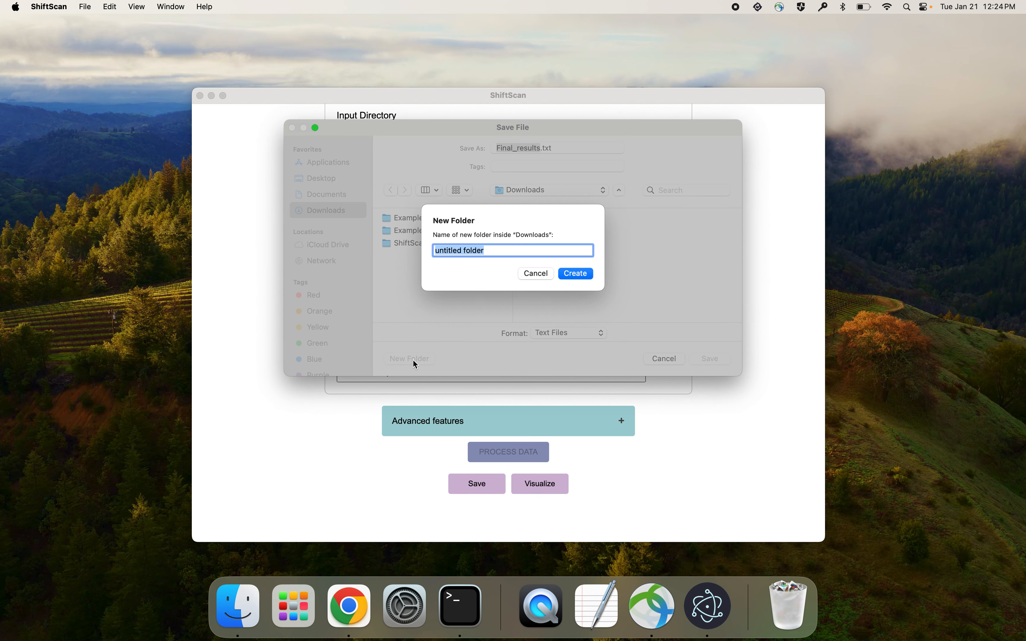
{"action": "type", "text": "ShiftScan_results"}
{"action": "left_click", "coordinate": [575, 272]}
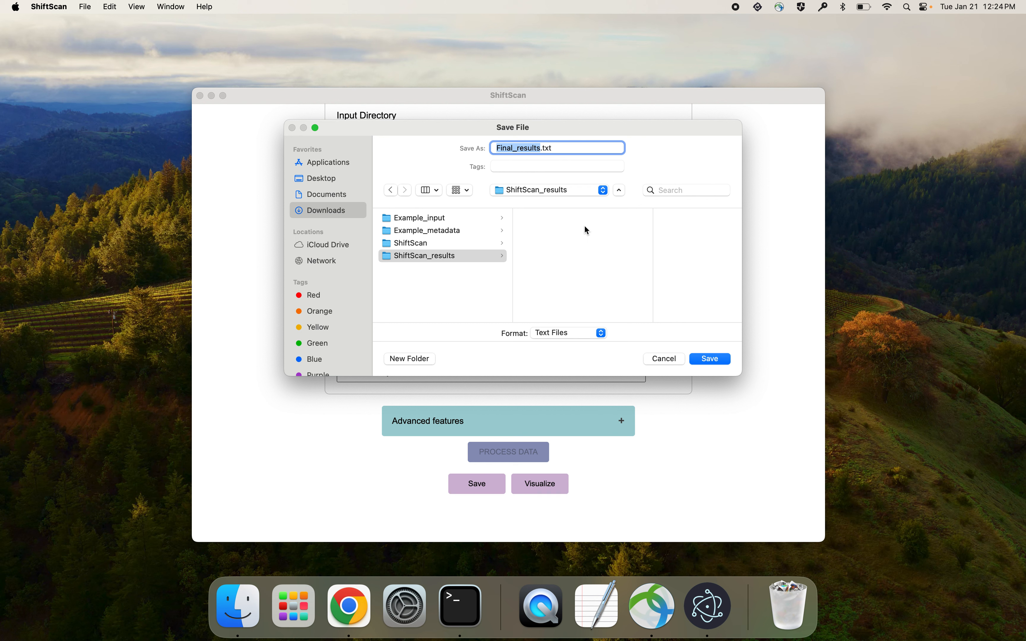
{"action": "left_click", "coordinate": [728, 363]}
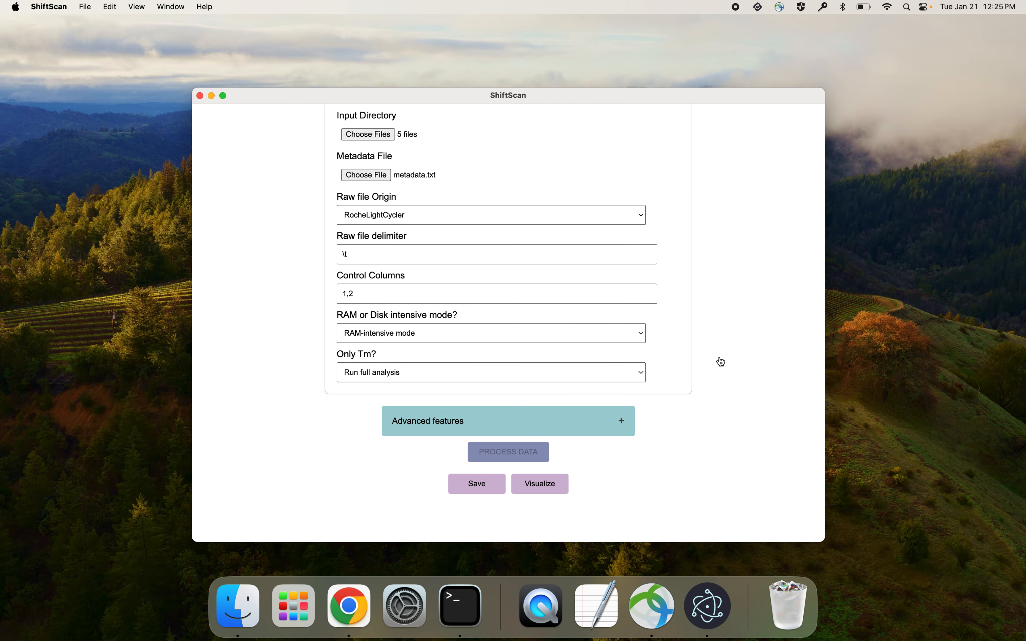
- Save Final_curves.txt, Plate_report.txt and Potential_problems.txt in the ShiftScan_results folder
{"action": "left_click", "coordinate": [457, 228]}
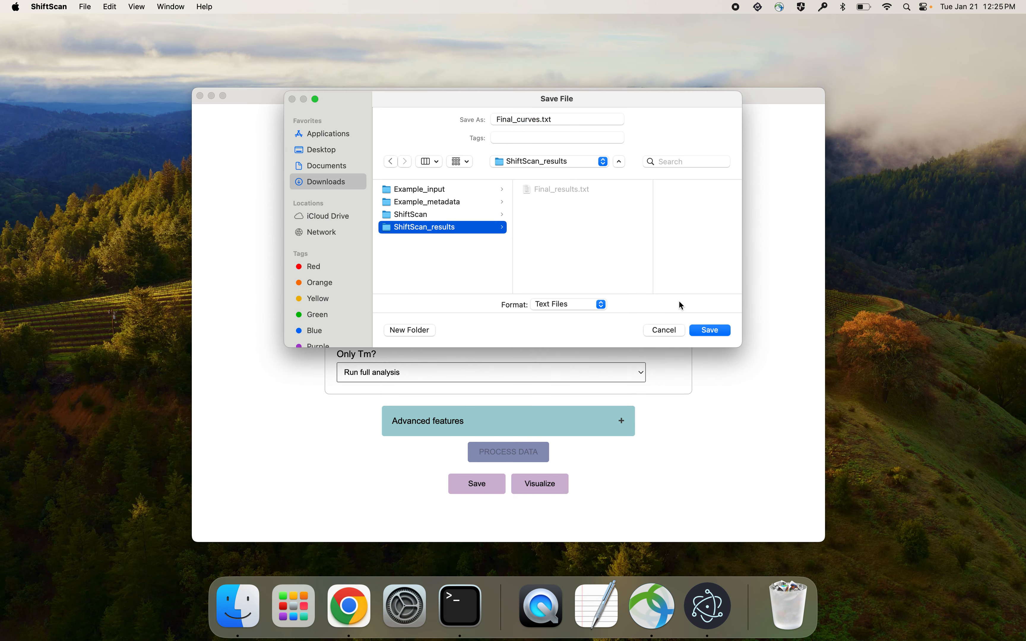
{"action": "left_click", "coordinate": [708, 331]}
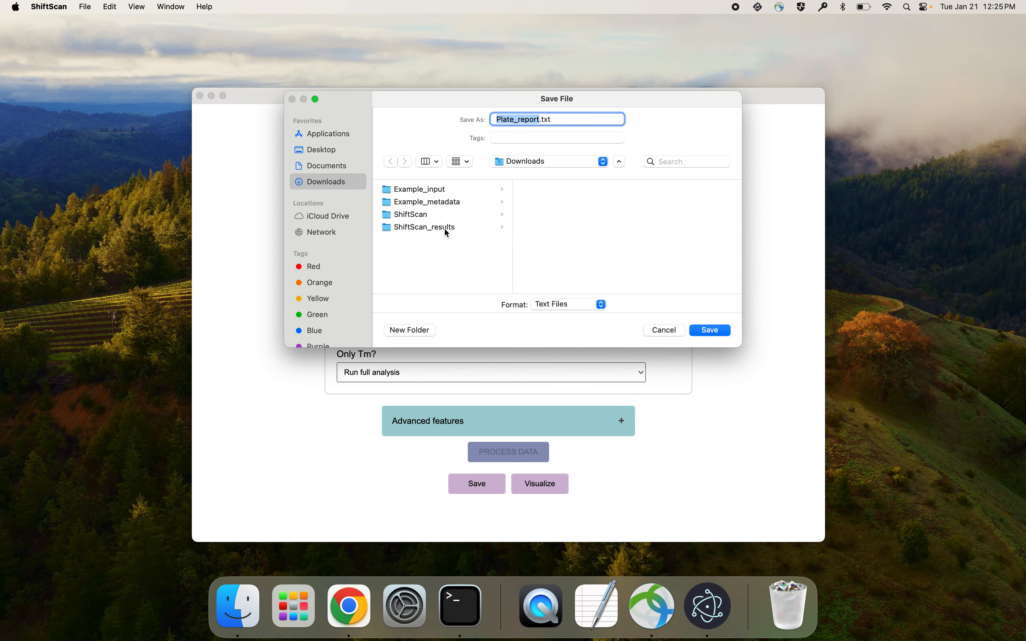
{"action": "left_click", "coordinate": [451, 229]}
{"action": "left_click", "coordinate": [710, 330]}
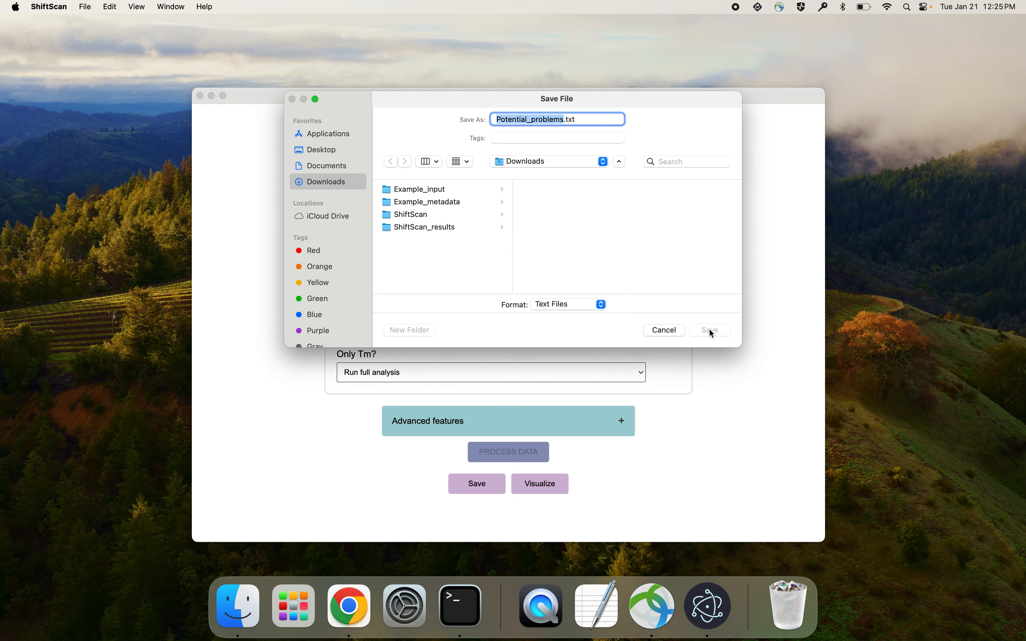
{"action": "left_click", "coordinate": [440, 229]}
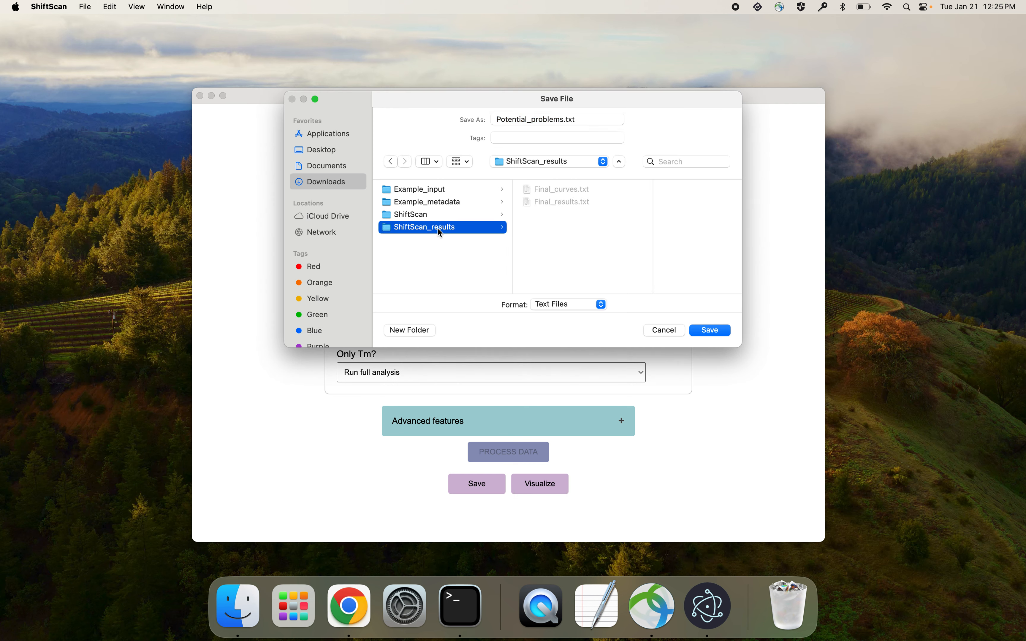
{"action": "left_click", "coordinate": [717, 329]}
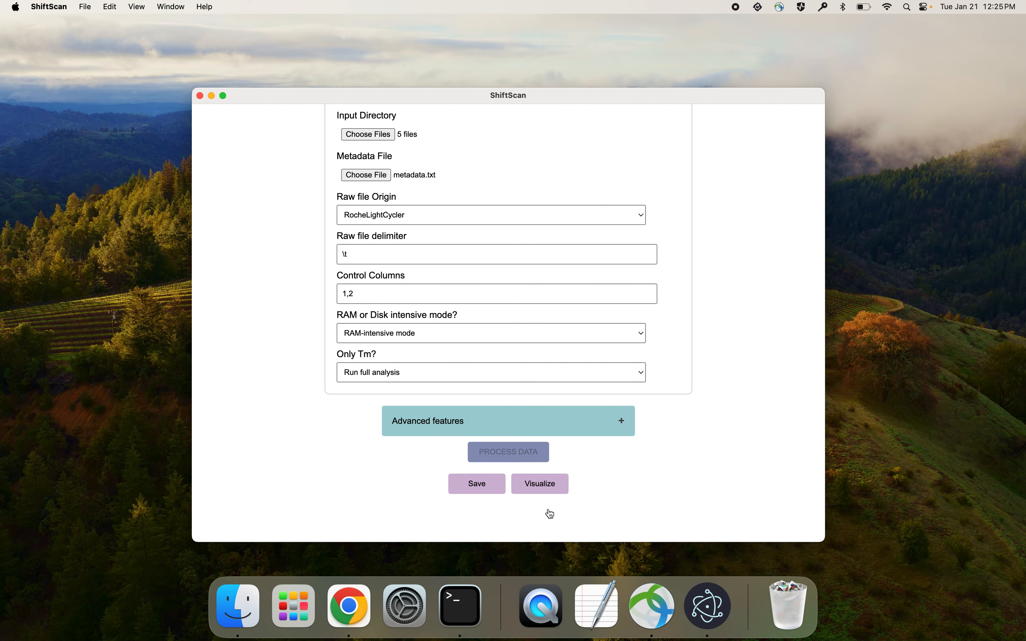
- Visualize the processed data in the ShiftScan Viewer and move its window higher on the screen
{"action": "left_click", "coordinate": [554, 490]}
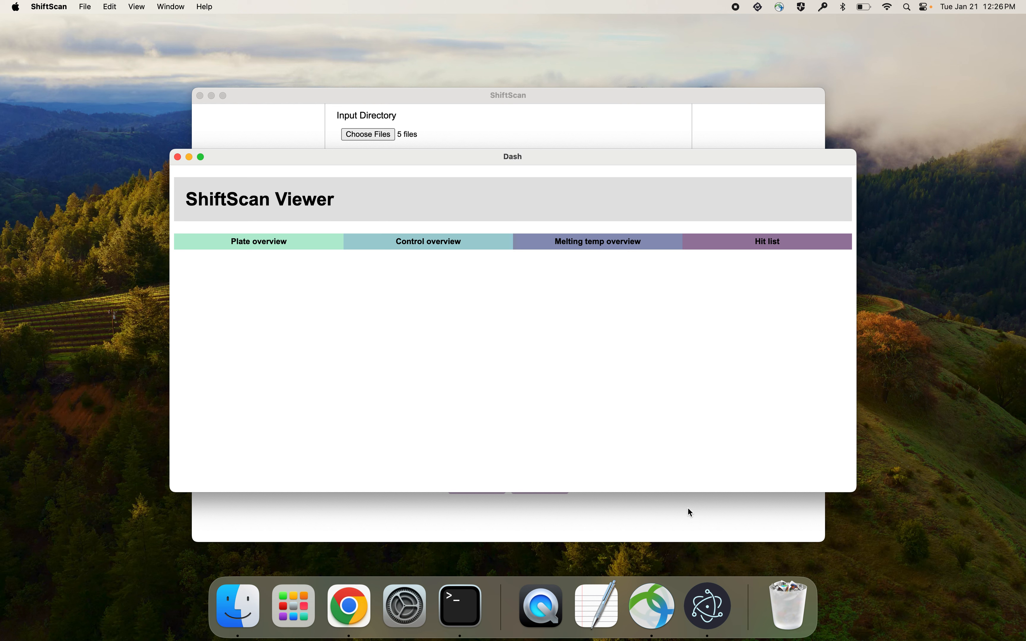
{"action": "left_click_drag", "start_coordinate": [458, 164], "coordinate": [416, 92]}
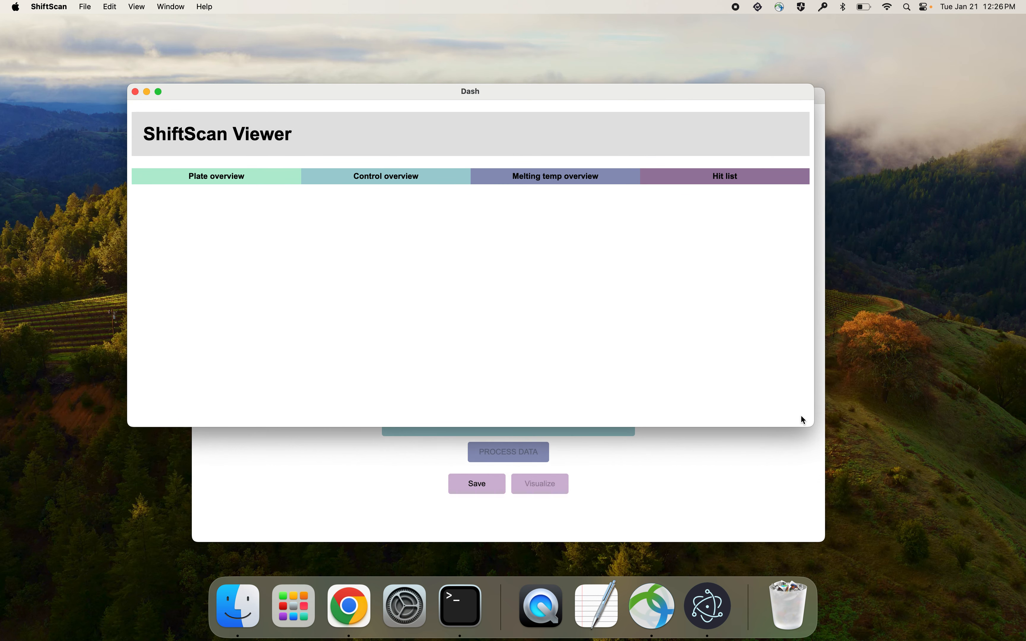
- Enlarge the viewer window and open the plate overview with the plate report and possible pipetting issues
{"action": "left_click_drag", "start_coordinate": [813, 424], "coordinate": [901, 499]}
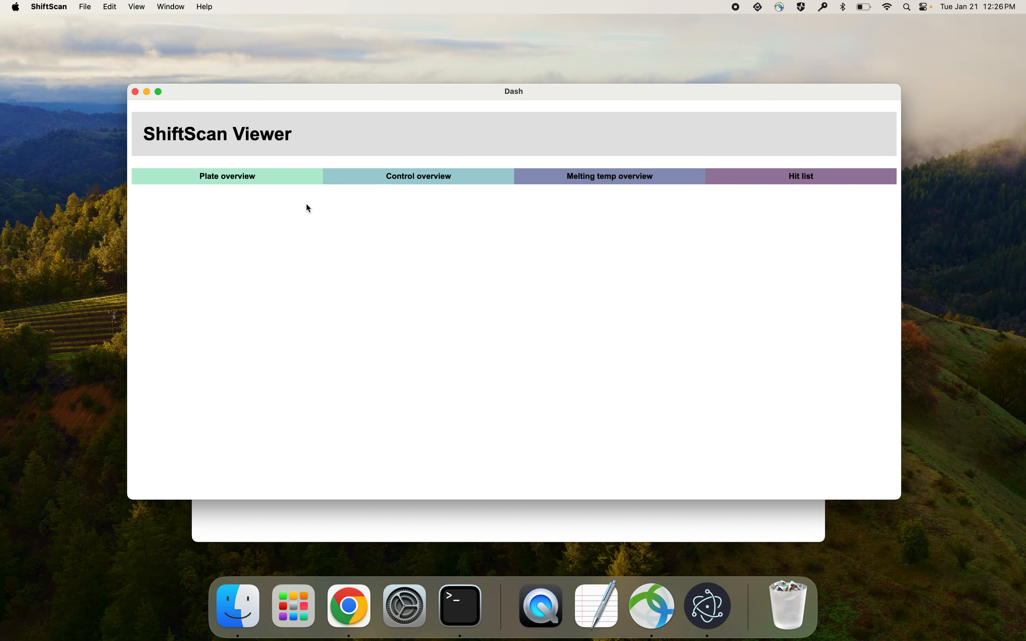
{"action": "left_click", "coordinate": [266, 179]}
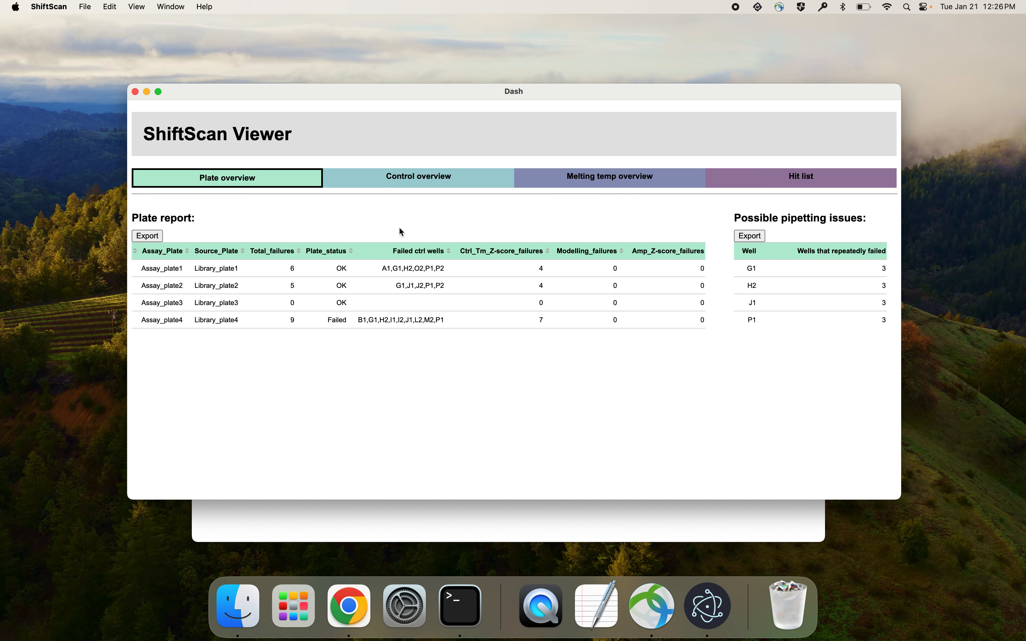
- Review the control overview, examining the control Tm distributions per plate and the control curves
{"action": "left_click", "coordinate": [404, 183]}
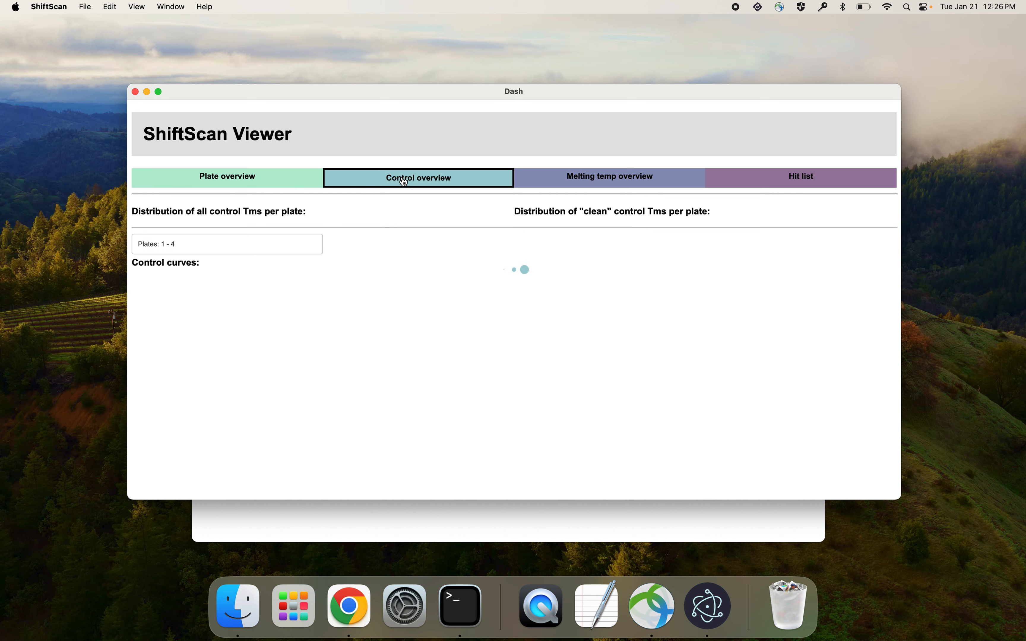
{"action": "scroll", "coordinate": [511, 381], "scroll_direction": "down", "scroll_amount": 2}
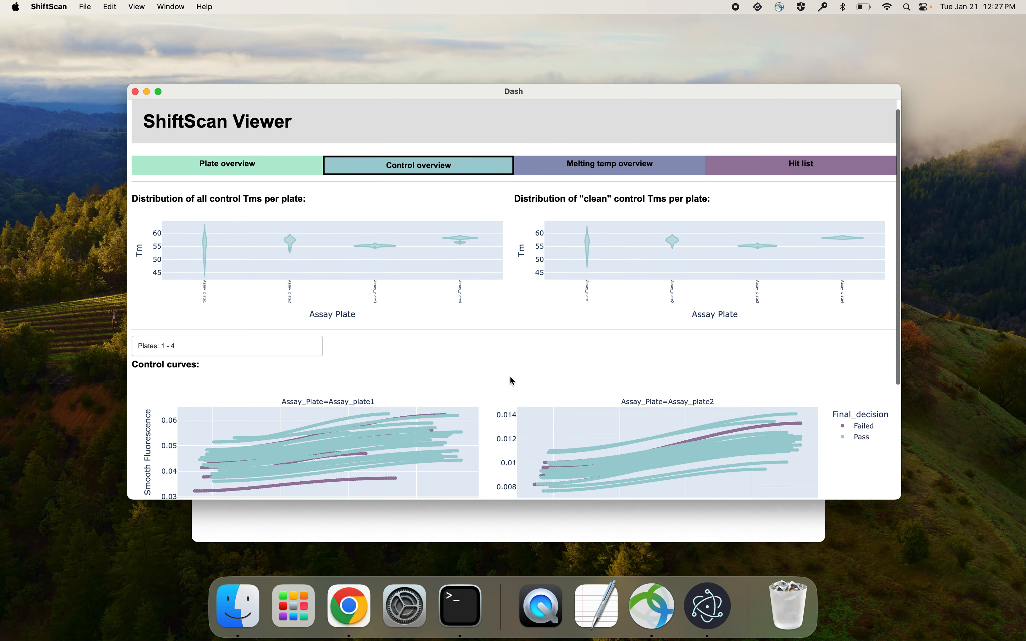
{"action": "scroll", "coordinate": [511, 381], "scroll_direction": "down", "scroll_amount": 3}
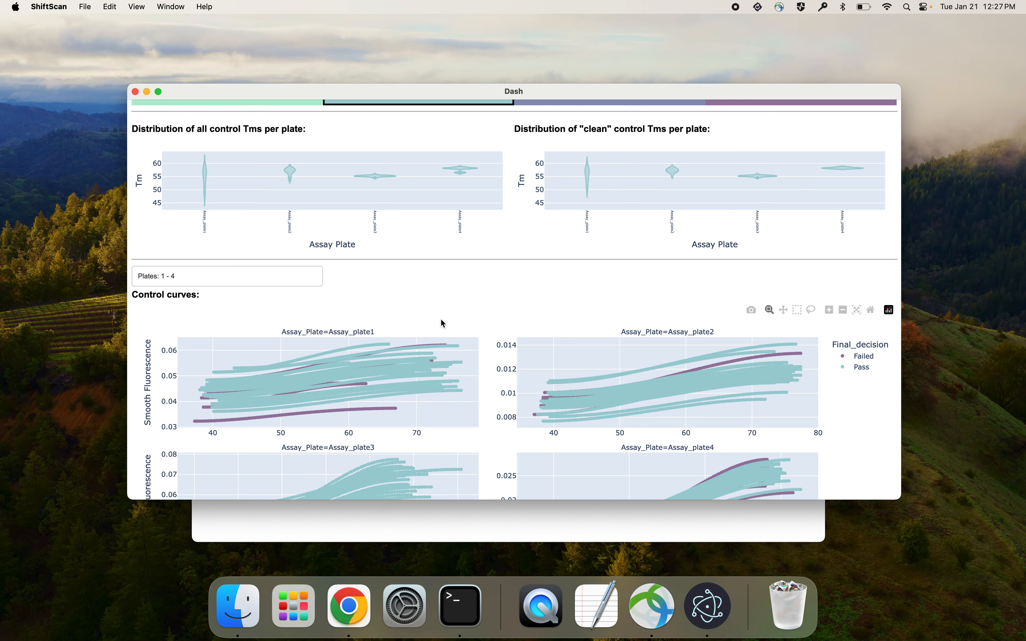
{"action": "scroll", "coordinate": [440, 322], "scroll_direction": "up", "scroll_amount": 3}
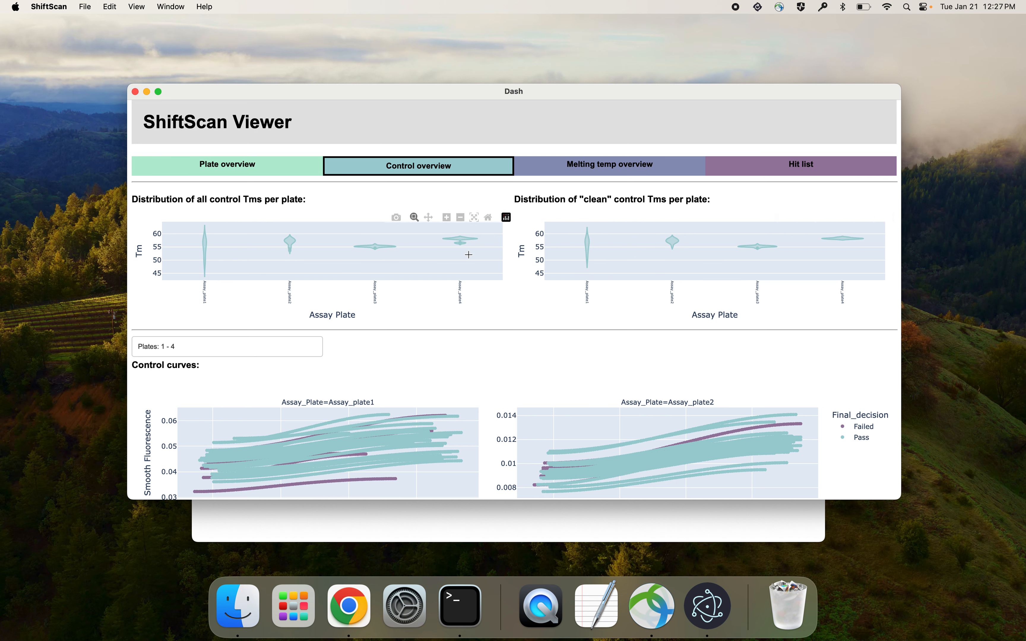
{"action": "mouse_move", "coordinate": [471, 243]}
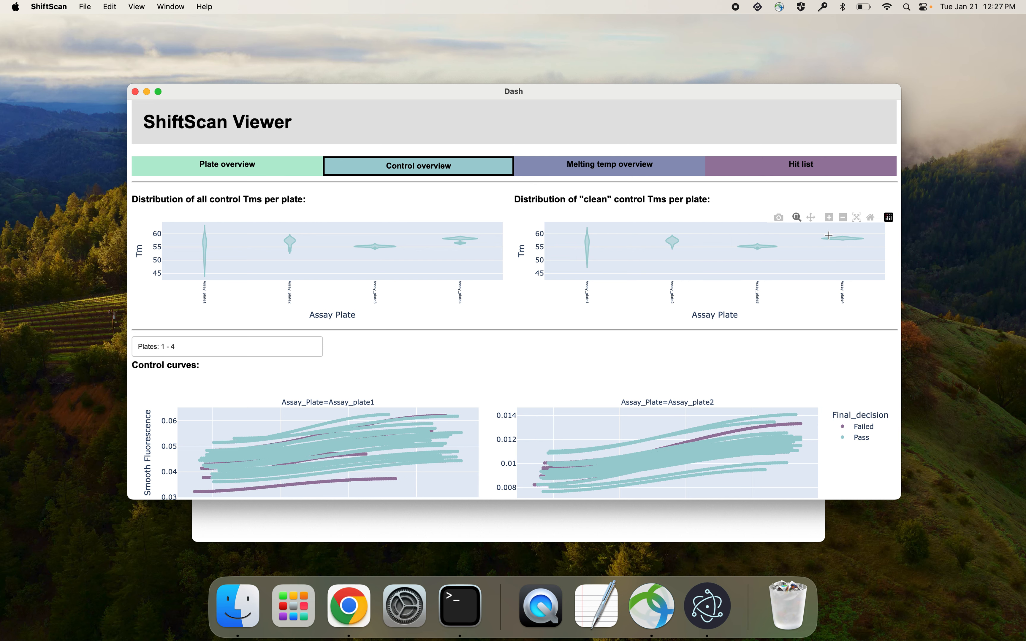
- Inspect the melting temperature overview and display the curves of wells C2, E2, I11 and I5 on Library_plate1
{"action": "left_click", "coordinate": [588, 170]}
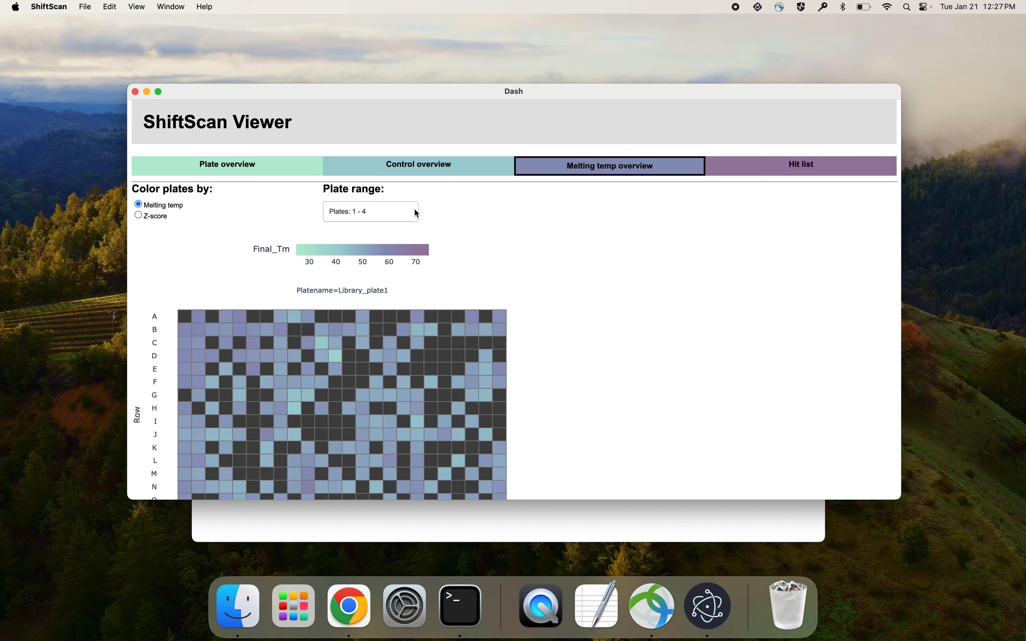
{"action": "scroll", "coordinate": [470, 271], "scroll_direction": "down", "scroll_amount": 2}
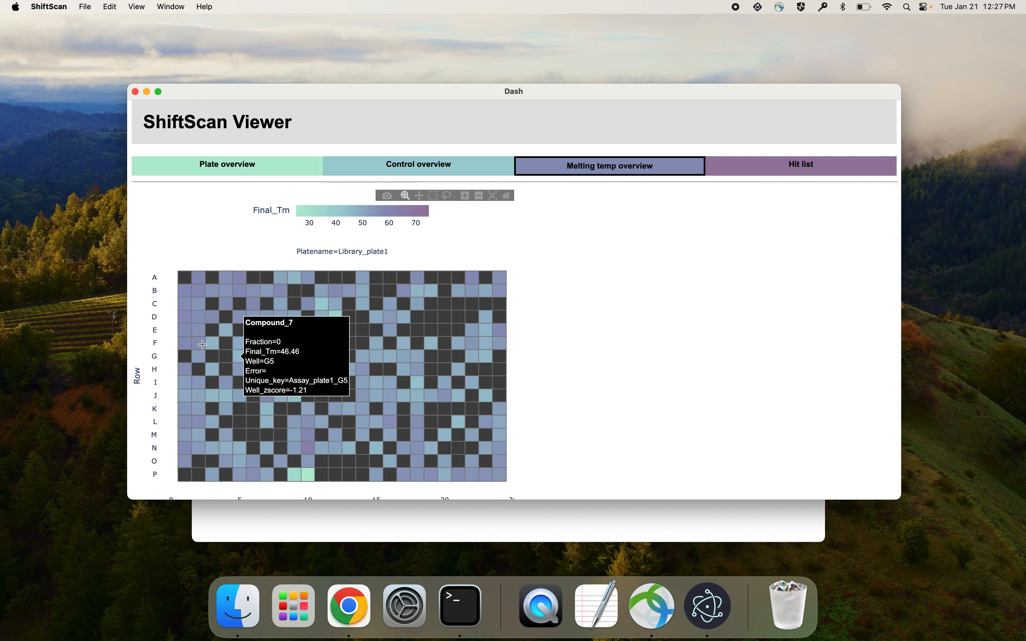
{"action": "left_click", "coordinate": [198, 303]}
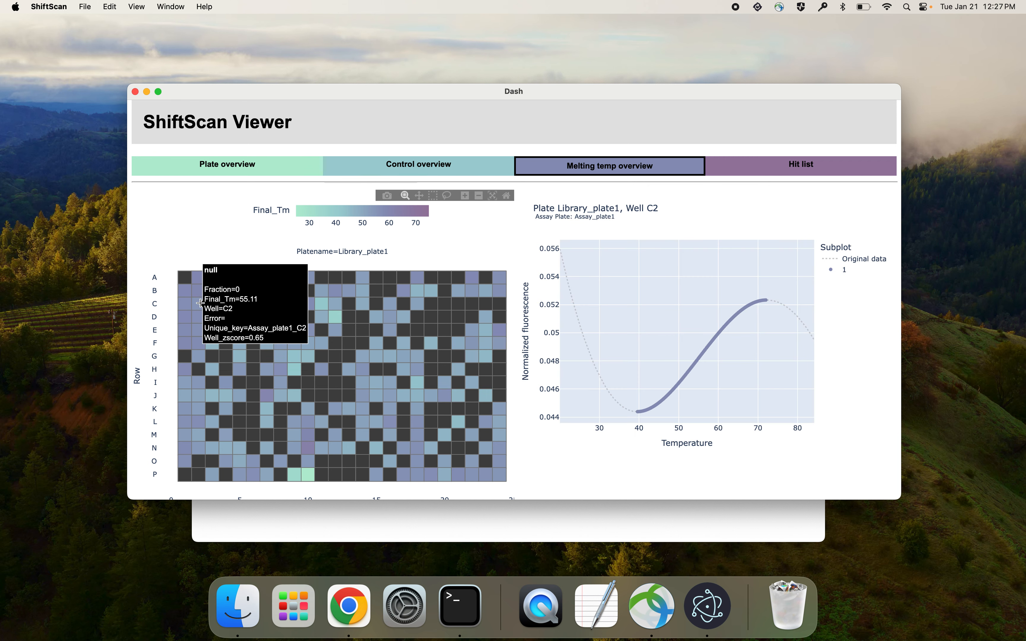
{"action": "left_click", "coordinate": [197, 330]}
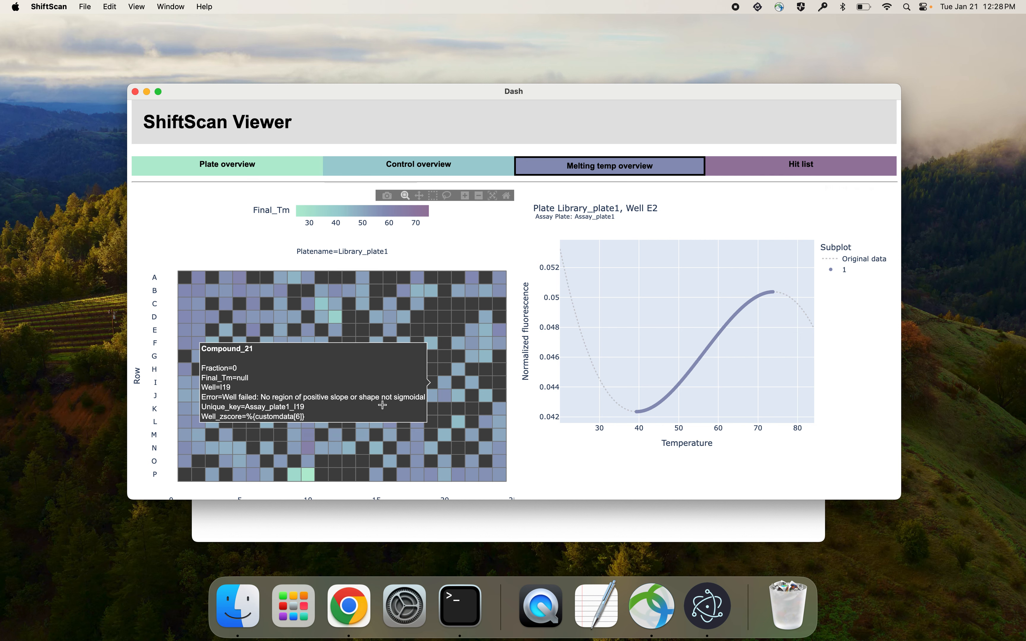
{"action": "left_click", "coordinate": [319, 386]}
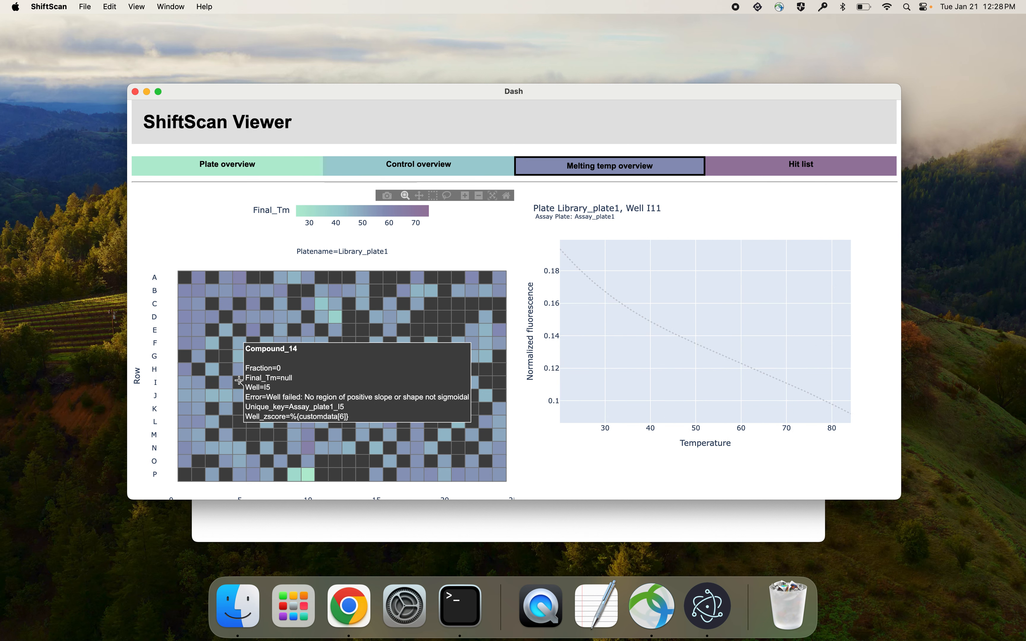
{"action": "left_click", "coordinate": [238, 383]}
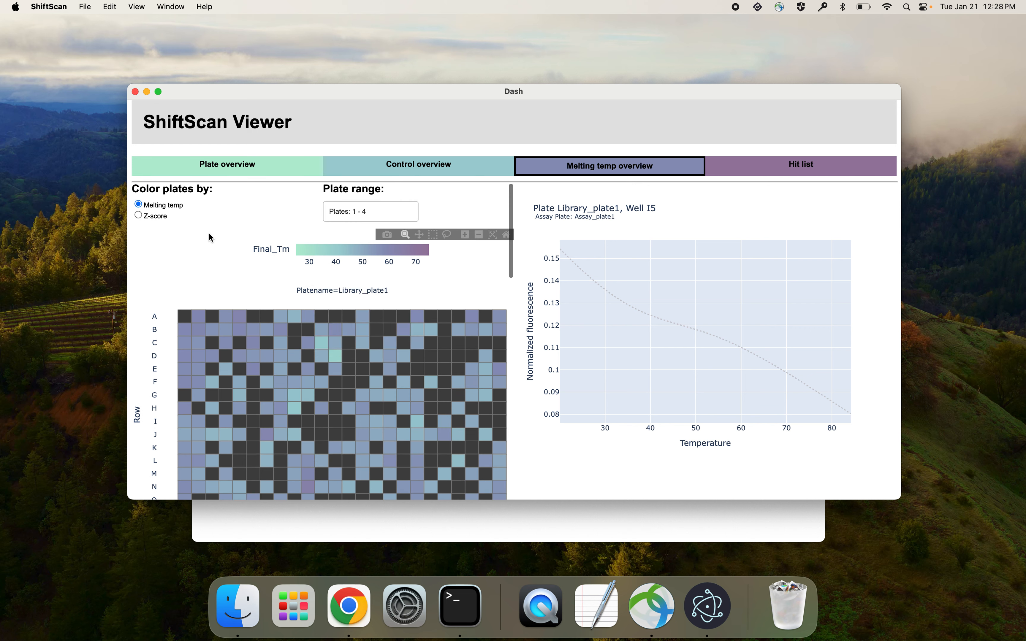
- Color the plates by Z-score and display the curve of well E7 on Library_plate3
{"action": "left_click", "coordinate": [138, 216]}
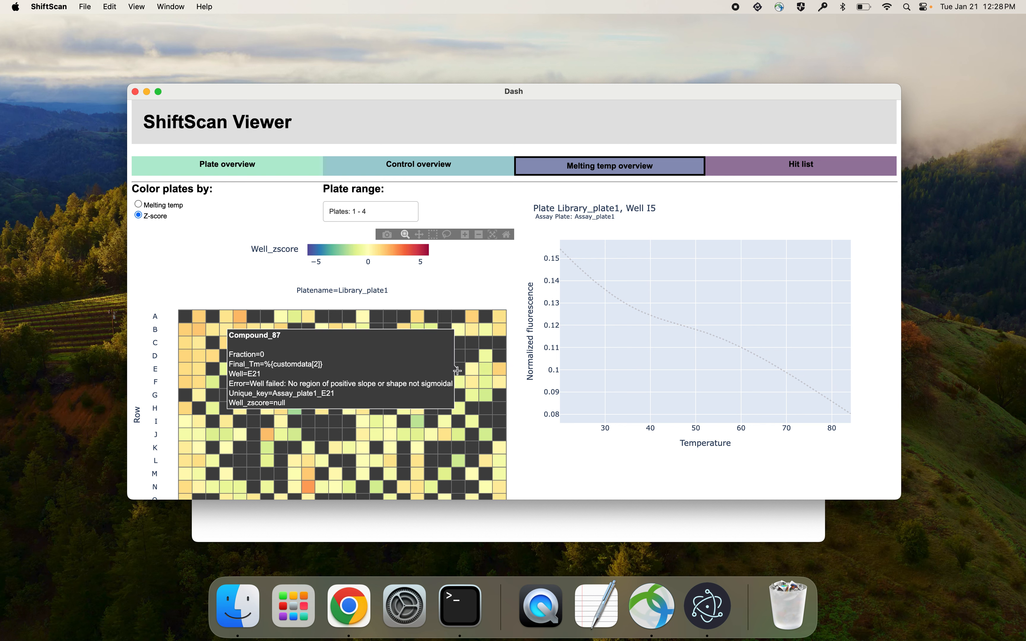
{"action": "scroll", "coordinate": [441, 323], "scroll_direction": "down", "scroll_amount": 12}
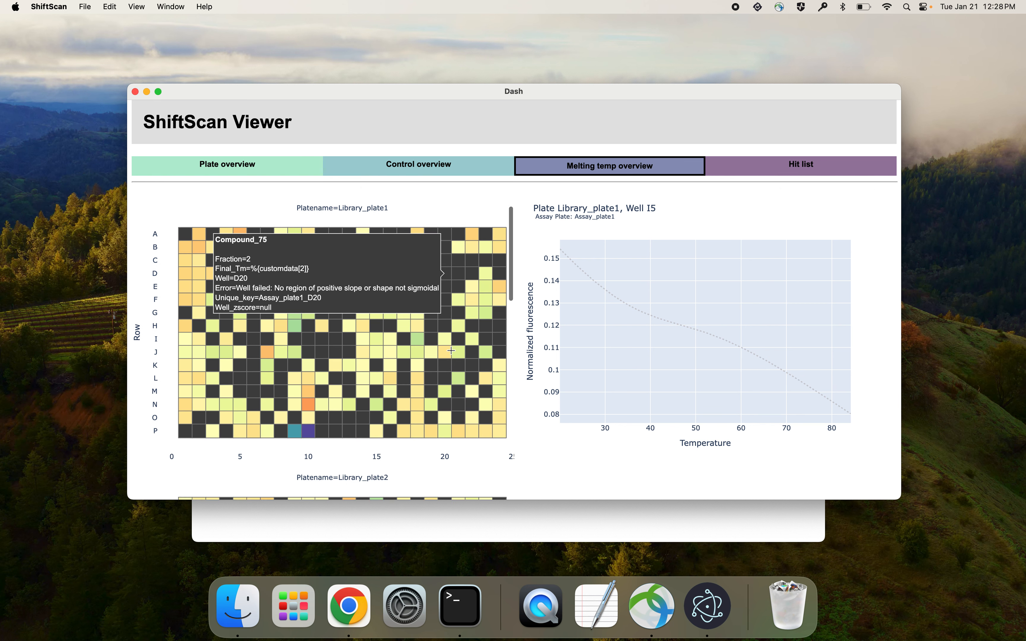
{"action": "scroll", "coordinate": [451, 351], "scroll_direction": "down", "scroll_amount": 10}
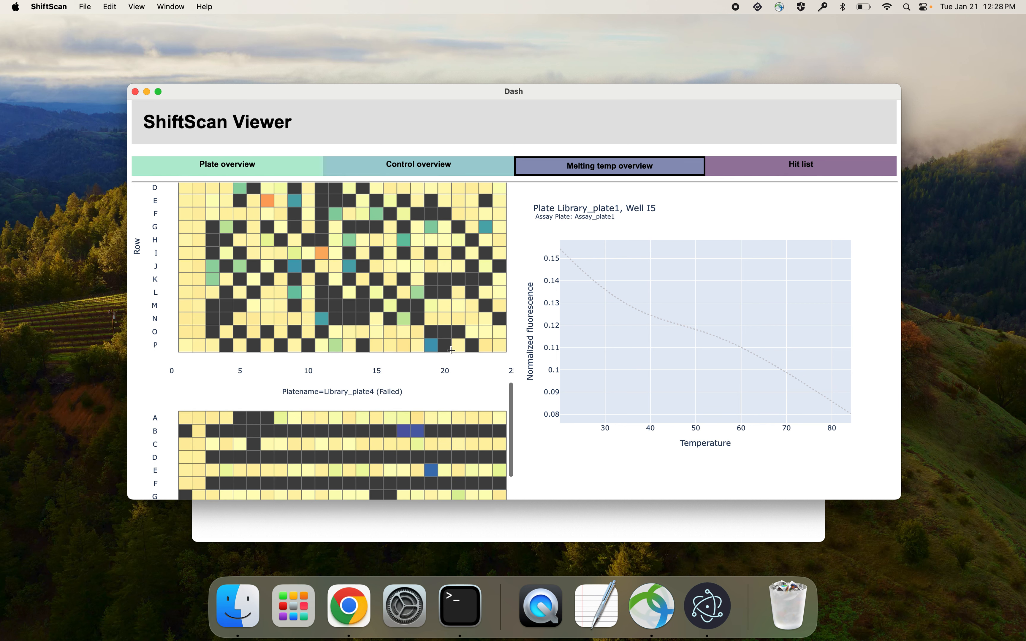
{"action": "left_click", "coordinate": [267, 201]}
{"action": "scroll", "coordinate": [397, 224], "scroll_direction": "up", "scroll_amount": 20}
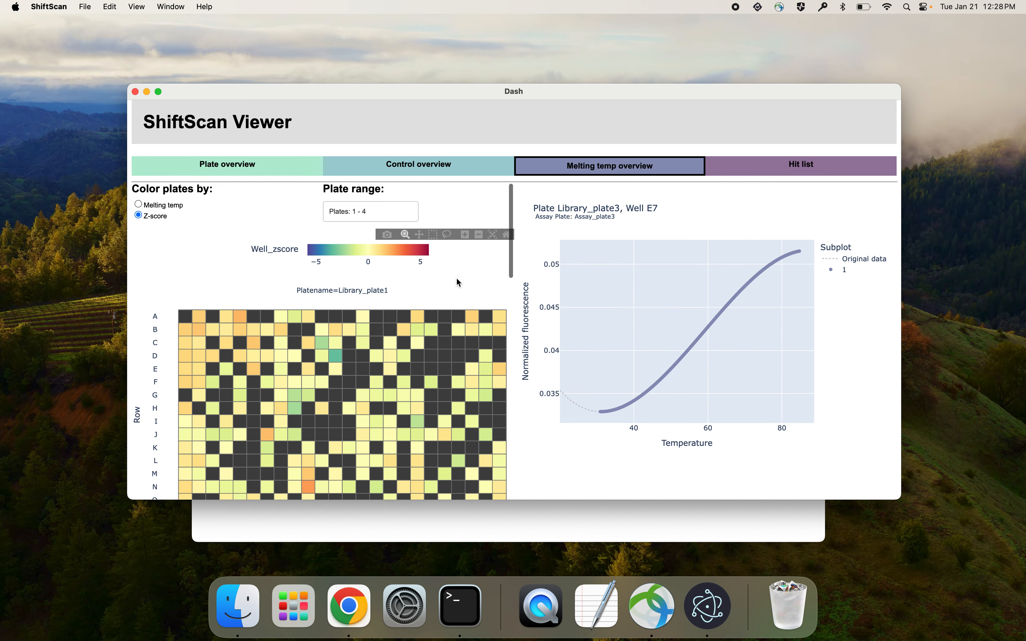
- In the hit list, define hits by degrees, restrict the interaction type to only stabilizers, and update the list
{"action": "left_click", "coordinate": [780, 166]}
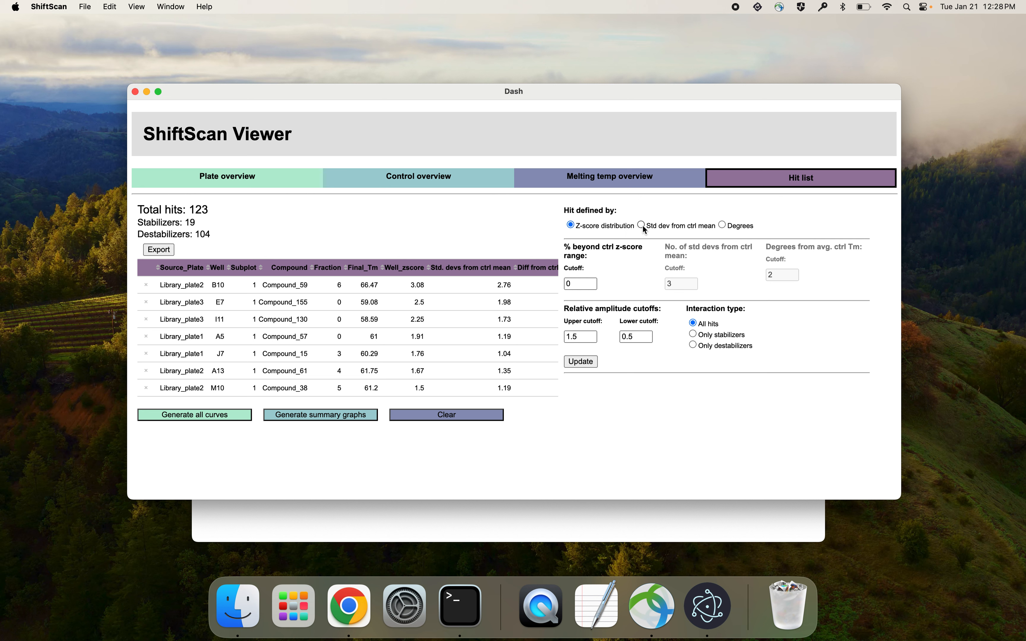
{"action": "left_click", "coordinate": [722, 224]}
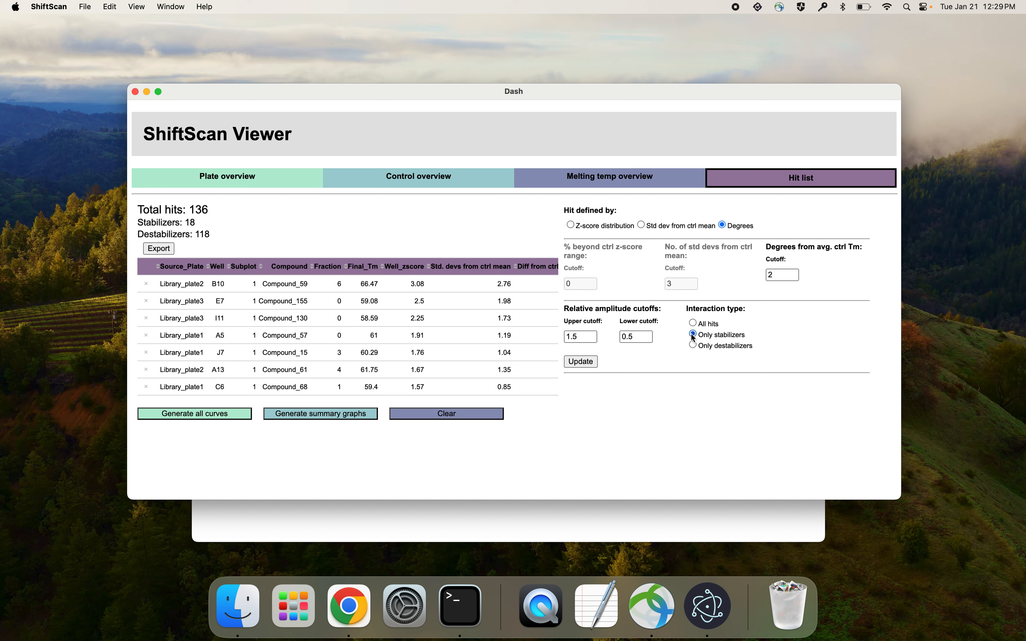
{"action": "left_click", "coordinate": [570, 363]}
- Display the curve and first derivative of the Library_plate3 well E7 hit, and remove that hit from the list
{"action": "left_click", "coordinate": [207, 302]}
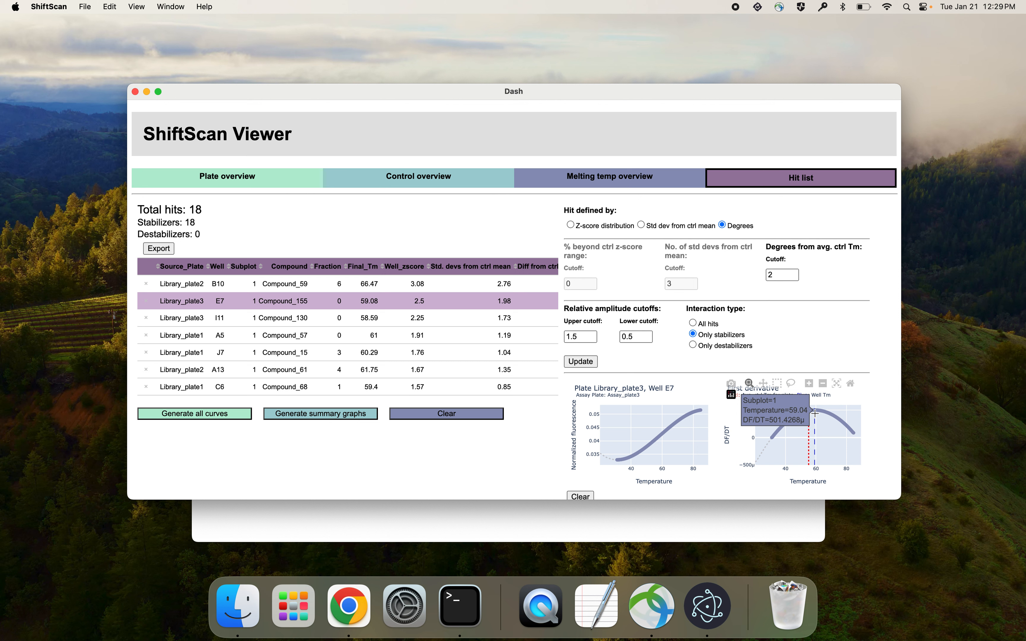
{"action": "mouse_move", "coordinate": [814, 406]}
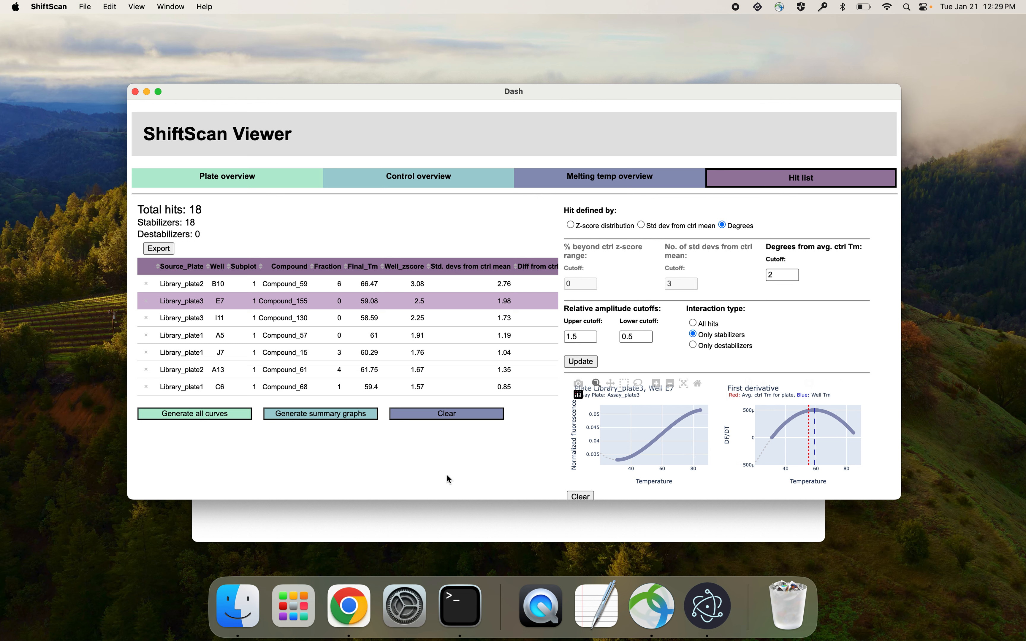
{"action": "left_click", "coordinate": [146, 302]}
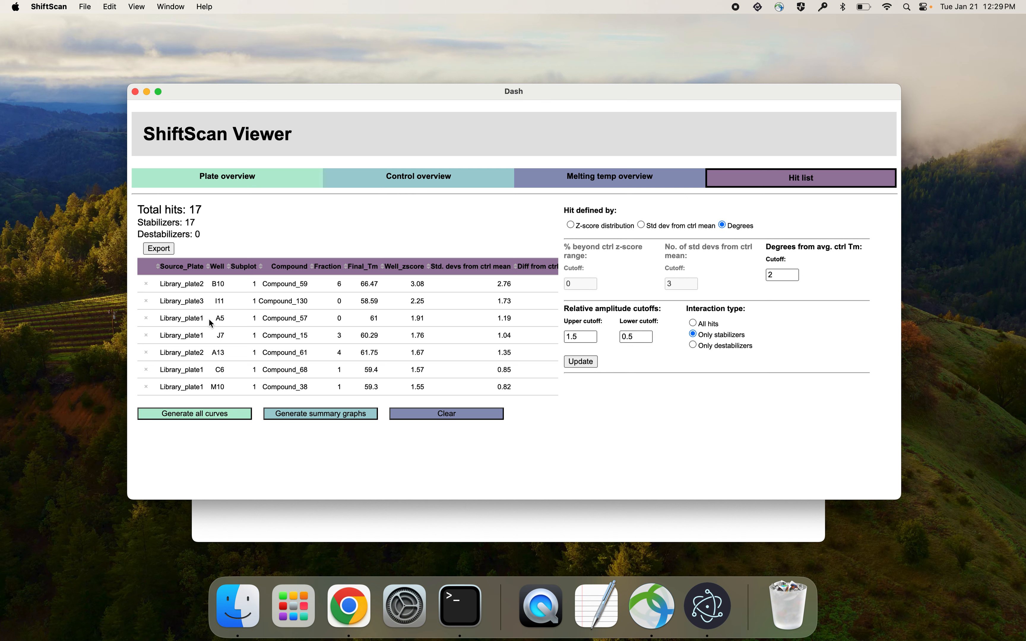
- Generate all curves for the listed hits, look through them, and clear the plots
{"action": "left_click", "coordinate": [204, 413]}
{"action": "scroll", "coordinate": [207, 436], "scroll_direction": "down", "scroll_amount": 1}
{"action": "scroll", "coordinate": [206, 436], "scroll_direction": "down", "scroll_amount": 7}
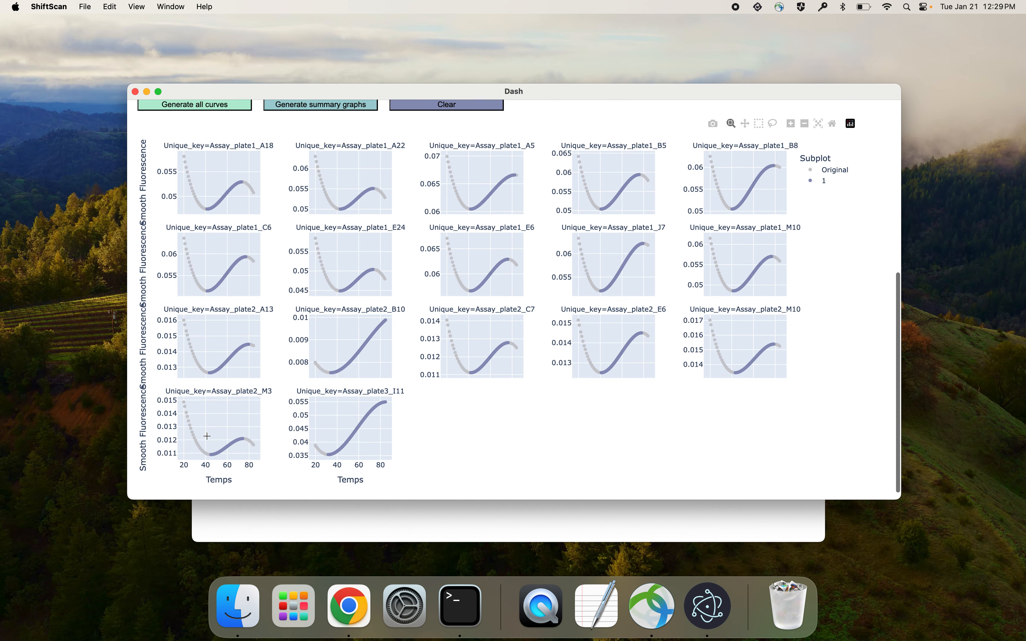
{"action": "scroll", "coordinate": [206, 436], "scroll_direction": "up", "scroll_amount": 5}
{"action": "left_click", "coordinate": [443, 333]}
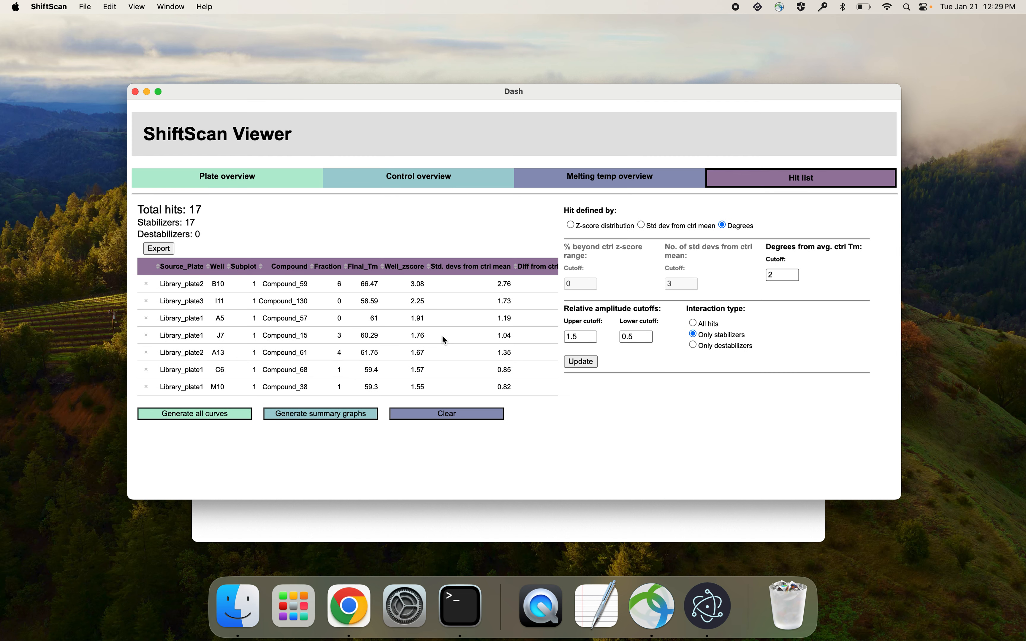
- Generate the summary graphs and examine the distribution of hits, hits per plate and hits per fraction
{"action": "left_click", "coordinate": [312, 414]}
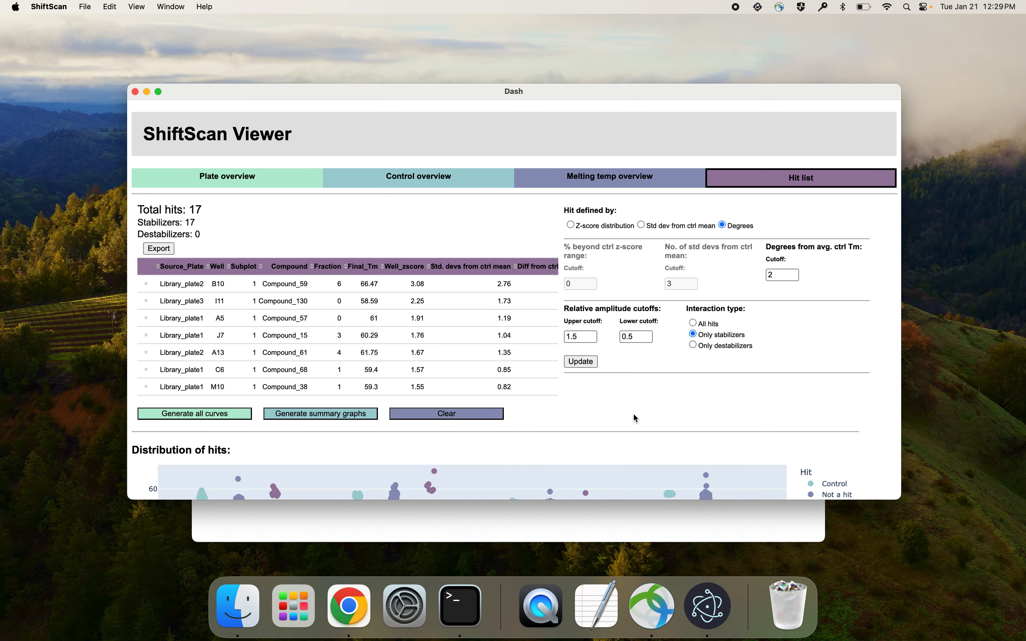
{"action": "scroll", "coordinate": [633, 413], "scroll_direction": "down", "scroll_amount": 5}
{"action": "scroll", "coordinate": [635, 417], "scroll_direction": "down", "scroll_amount": 1}
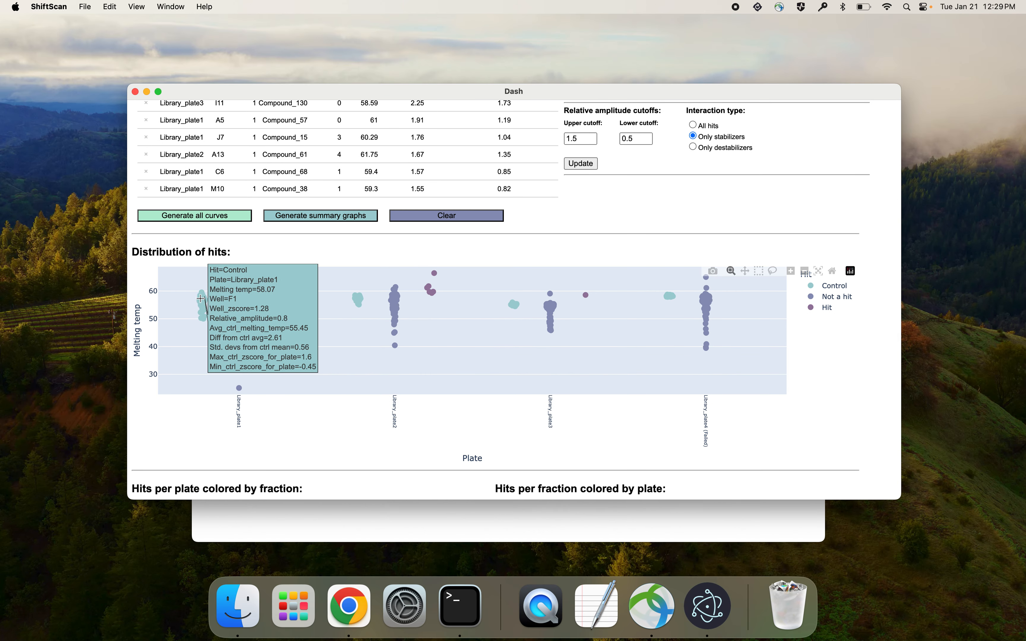
{"action": "mouse_move", "coordinate": [243, 282]}
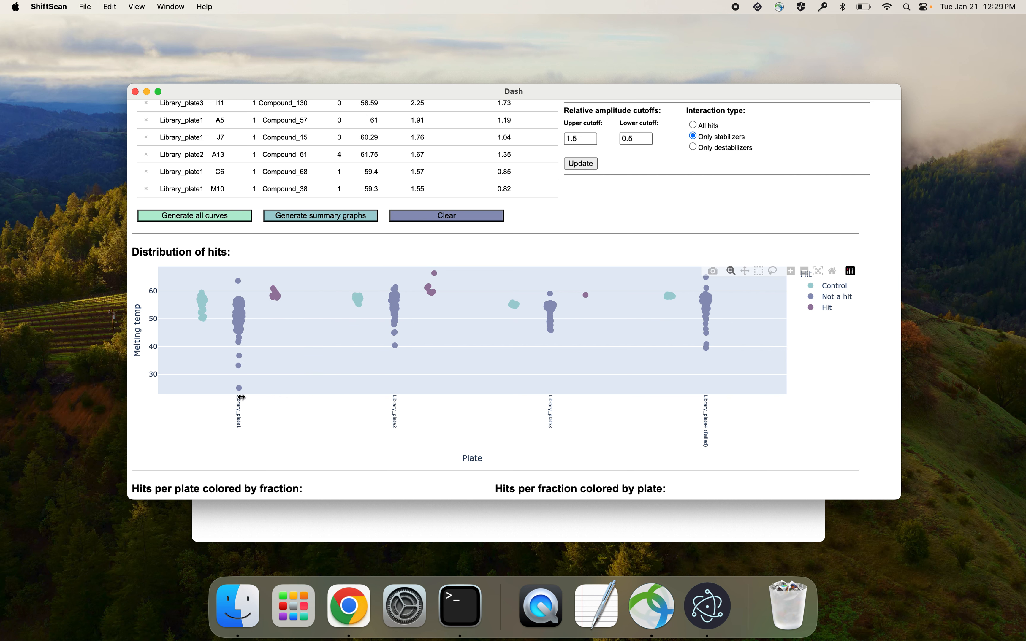
{"action": "mouse_move", "coordinate": [279, 299]}
{"action": "scroll", "coordinate": [586, 432], "scroll_direction": "down", "scroll_amount": 5}
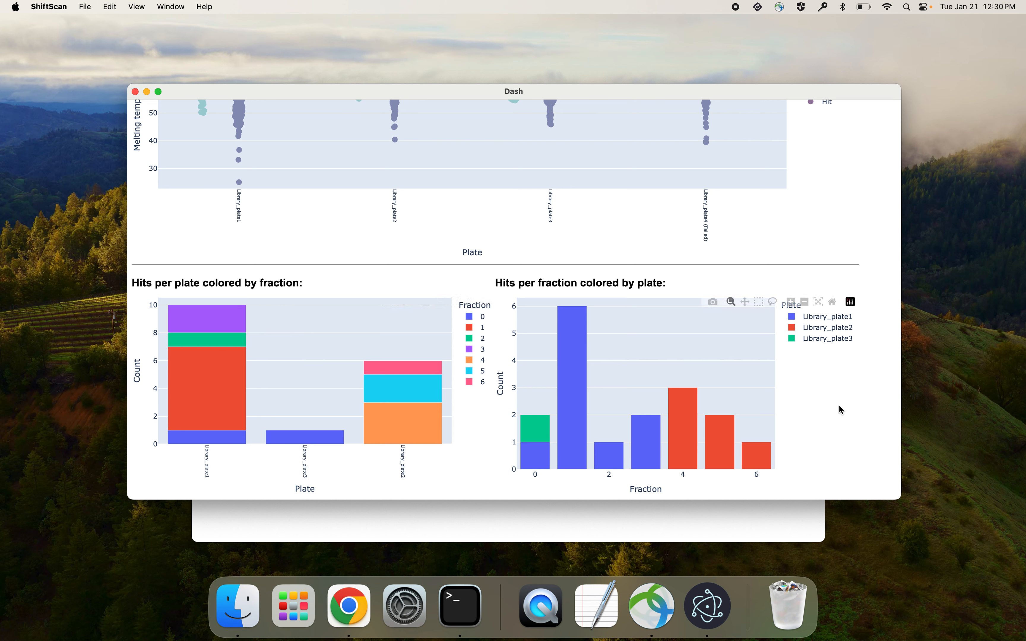
{"action": "scroll", "coordinate": [857, 426], "scroll_direction": "up", "scroll_amount": 10}
{"action": "scroll", "coordinate": [809, 365], "scroll_direction": "up", "scroll_amount": 3}
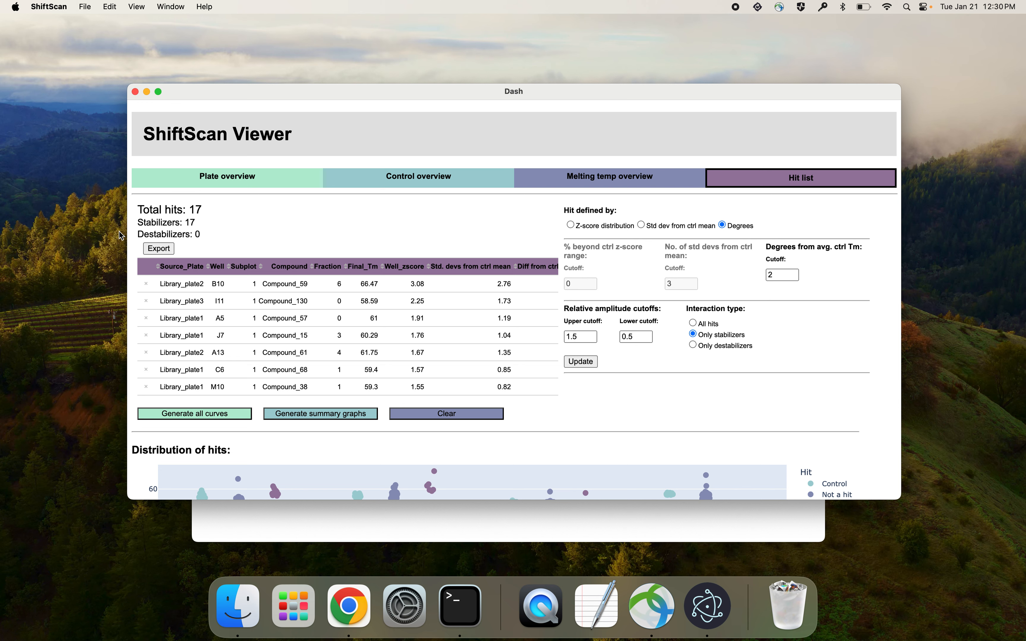
- Export the hit list to the Downloads folder as My_hits.xlsx
{"action": "left_click", "coordinate": [168, 250]}
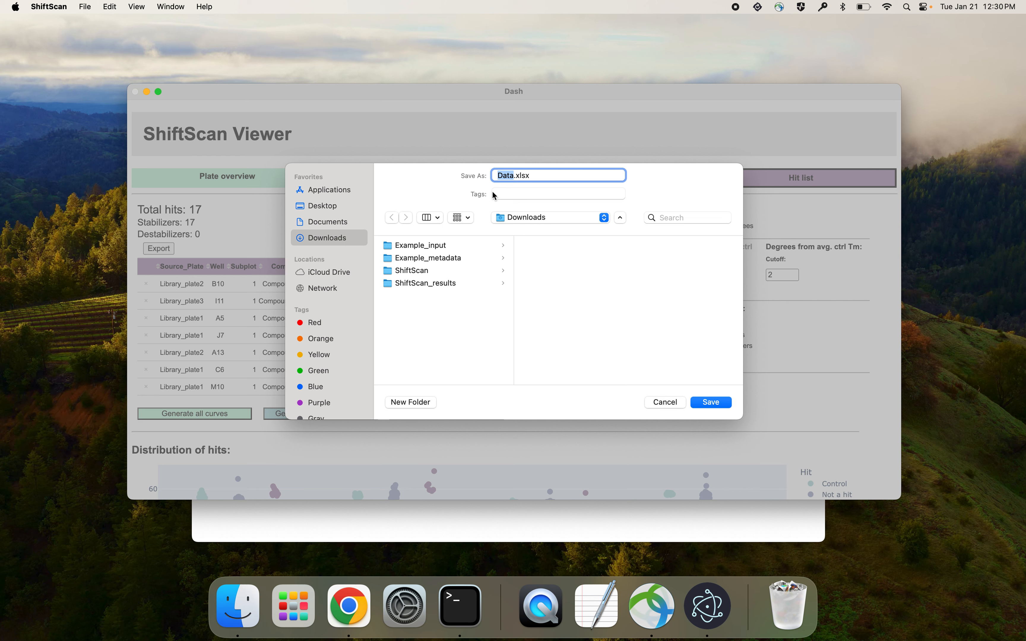
{"action": "type", "text": "My_hits"}
{"action": "left_click", "coordinate": [713, 404]}
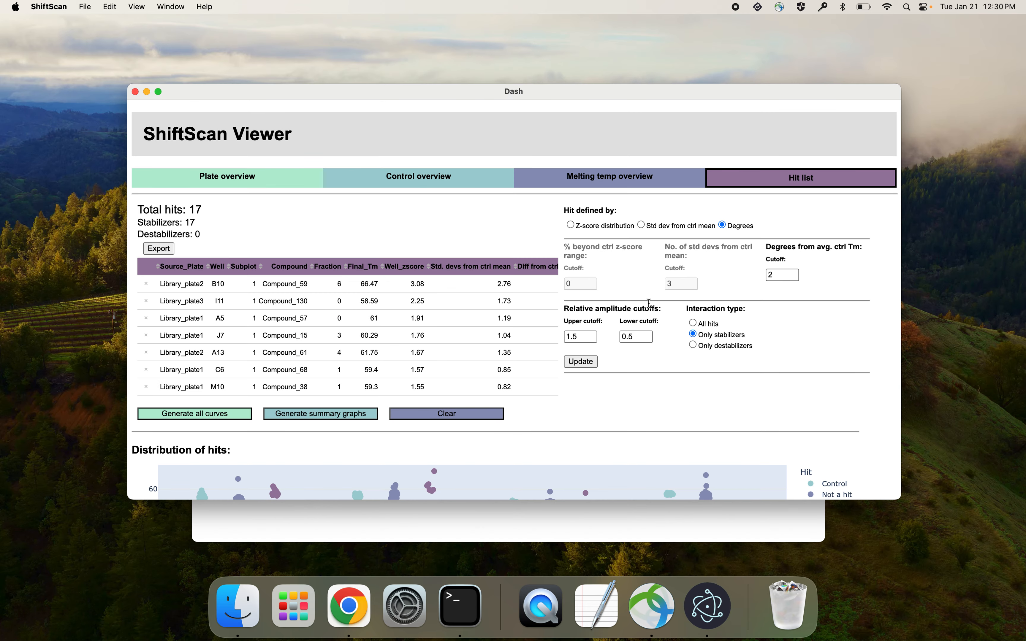
- Close the viewer and the main ShiftScan window, and quit ShiftScan
{"action": "left_click", "coordinate": [135, 92]}
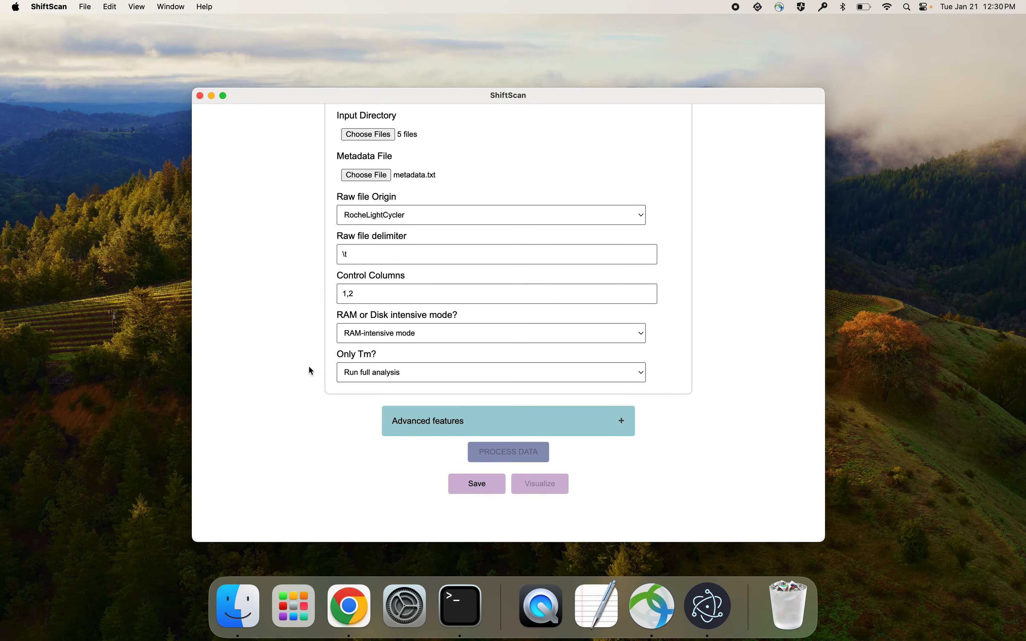
{"action": "scroll", "coordinate": [295, 398], "scroll_direction": "up", "scroll_amount": 3}
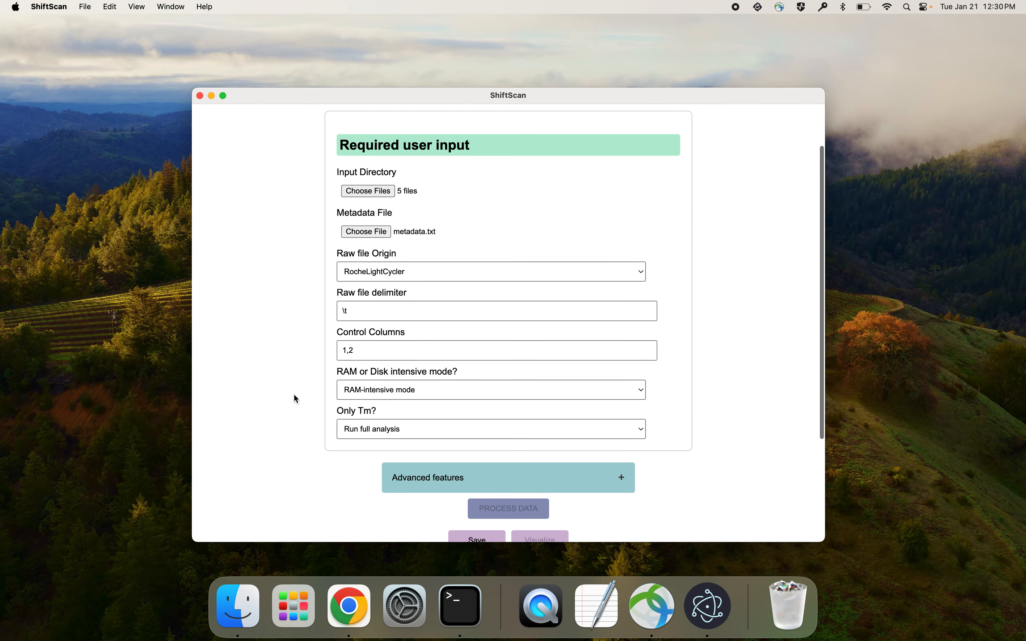
{"action": "scroll", "coordinate": [295, 398], "scroll_direction": "down", "scroll_amount": 3}
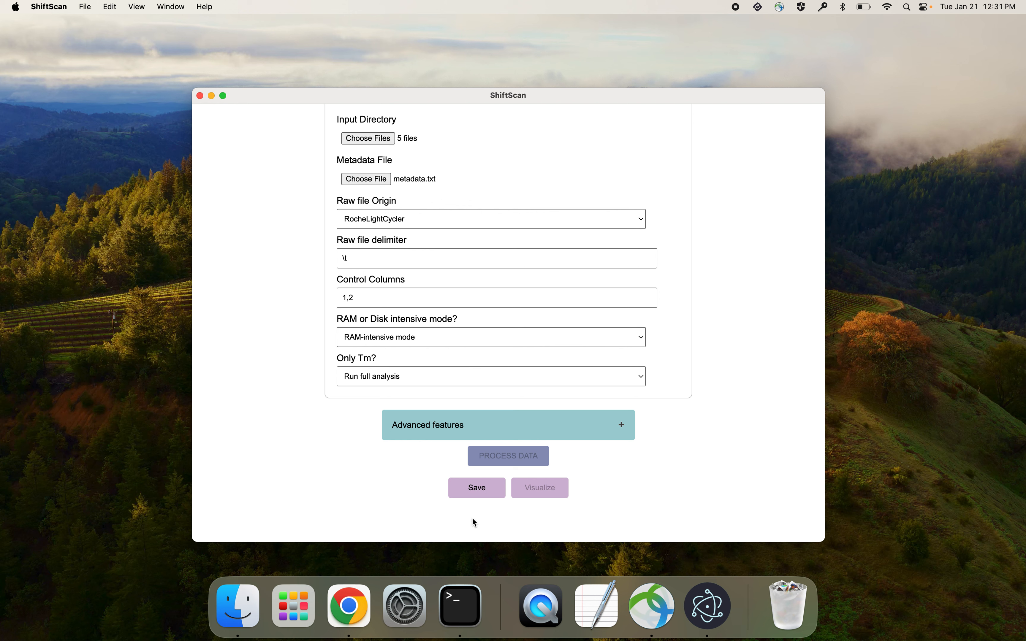
{"action": "scroll", "coordinate": [343, 445], "scroll_direction": "up", "scroll_amount": 5}
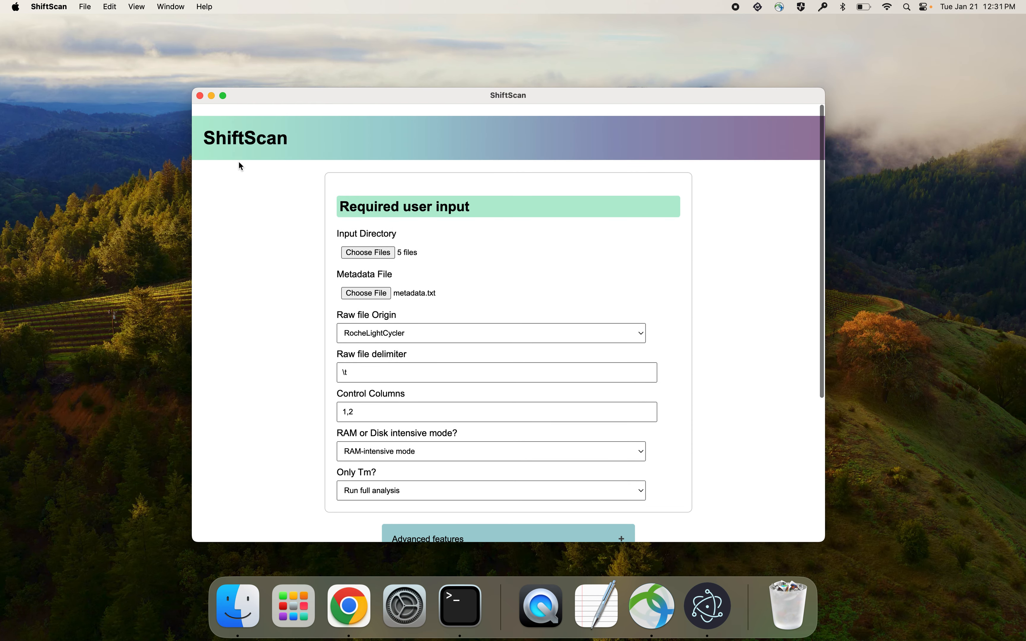
{"action": "left_click", "coordinate": [200, 96]}
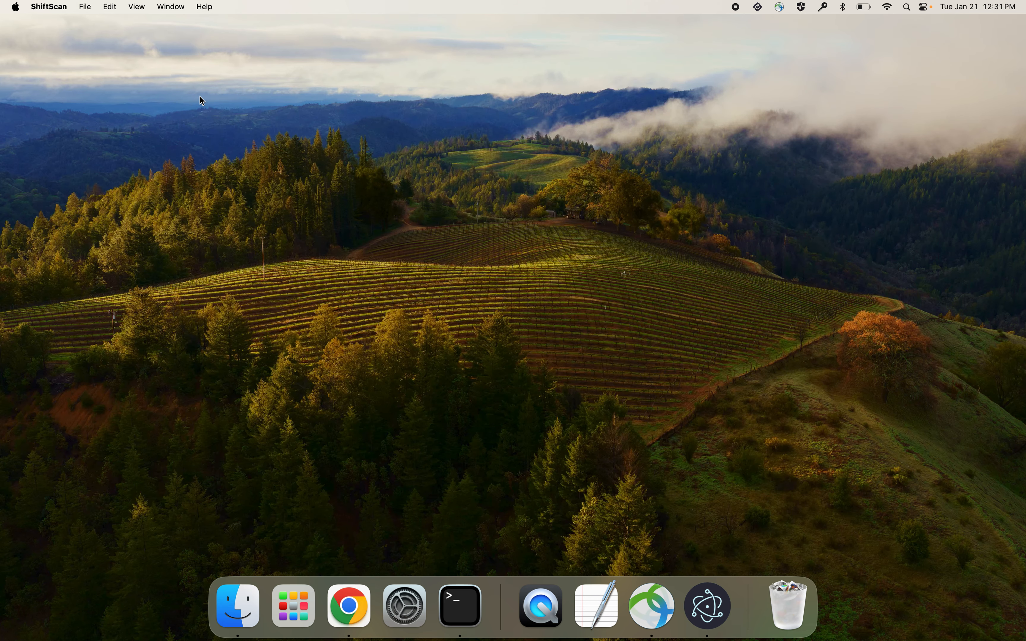
{"action": "right_click", "coordinate": [705, 606]}
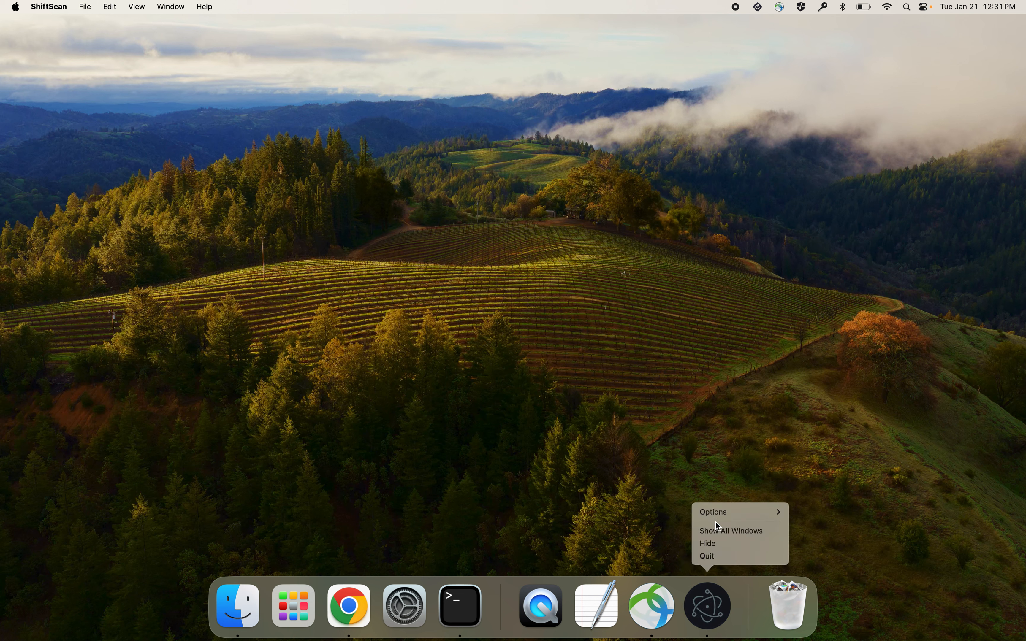
{"action": "left_click", "coordinate": [711, 553]}
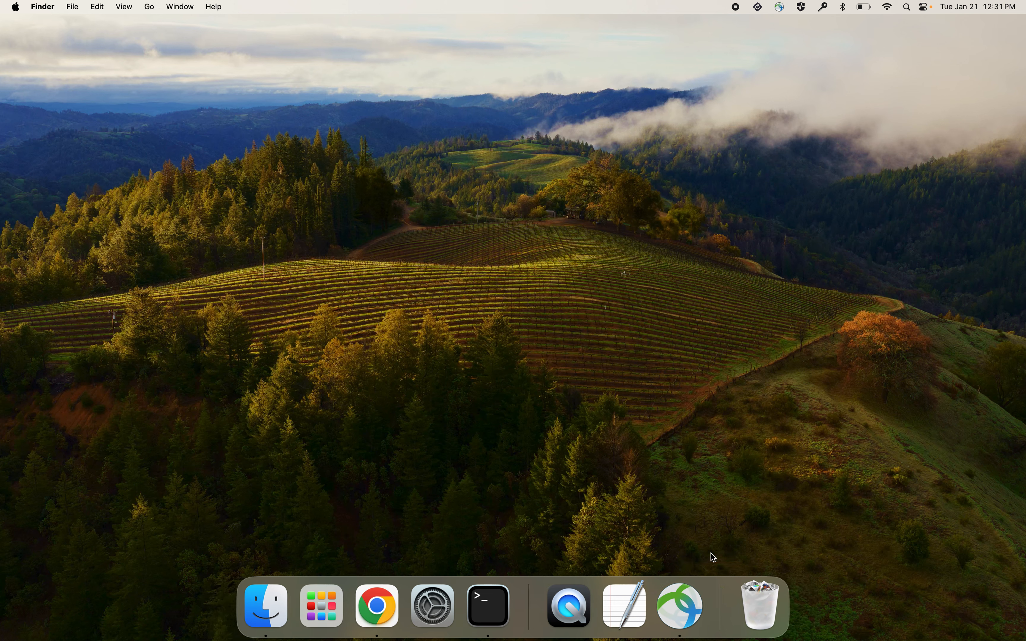